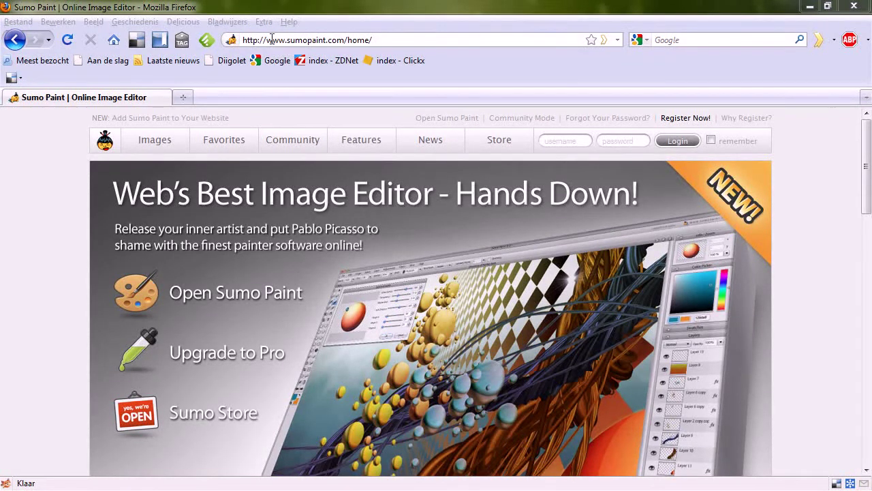
Open the Sumo Paint account registration form
{"action": "left_click_drag", "start_coordinate": [267, 39], "coordinate": [339, 39]}
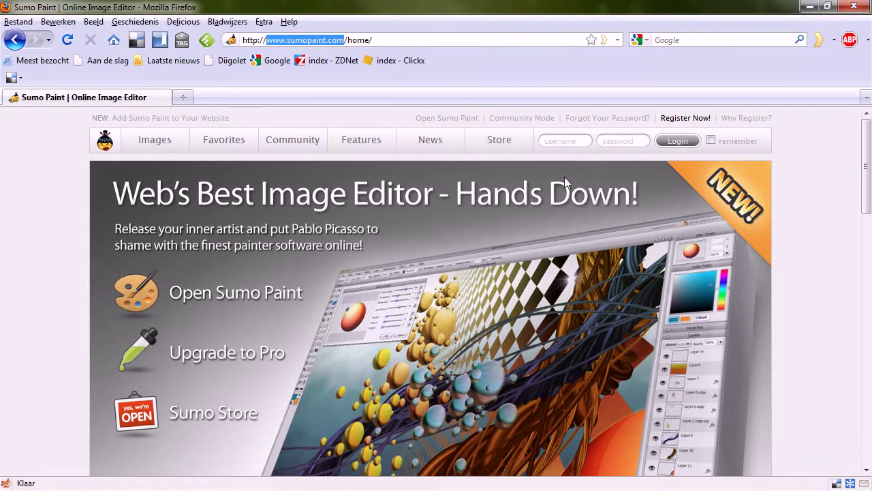
{"action": "left_click", "coordinate": [801, 199]}
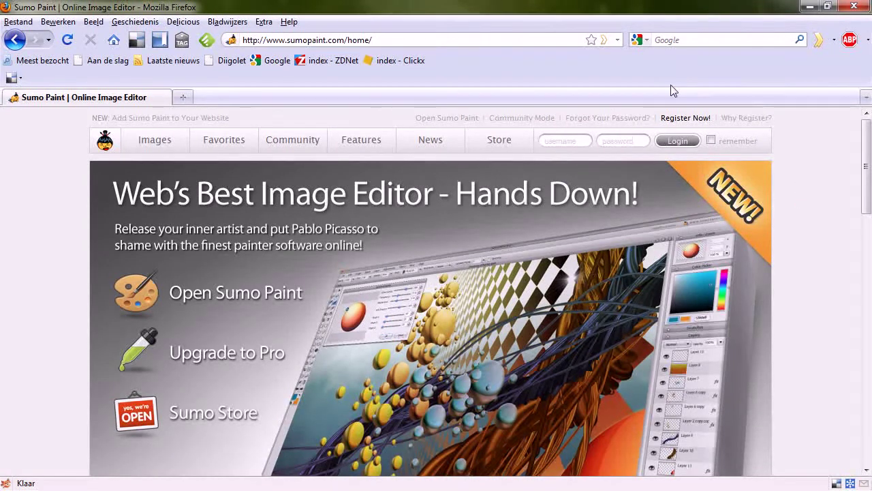
{"action": "left_click", "coordinate": [684, 122]}
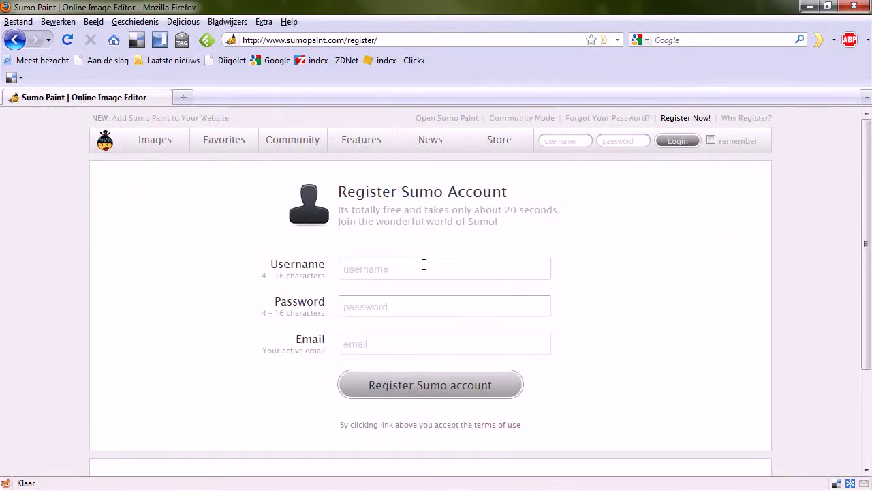
Fill in the username, password and e-mail address, then submit the registration
{"action": "left_click", "coordinate": [470, 273]}
{"action": "type", "text": "Clickxmagazine"}
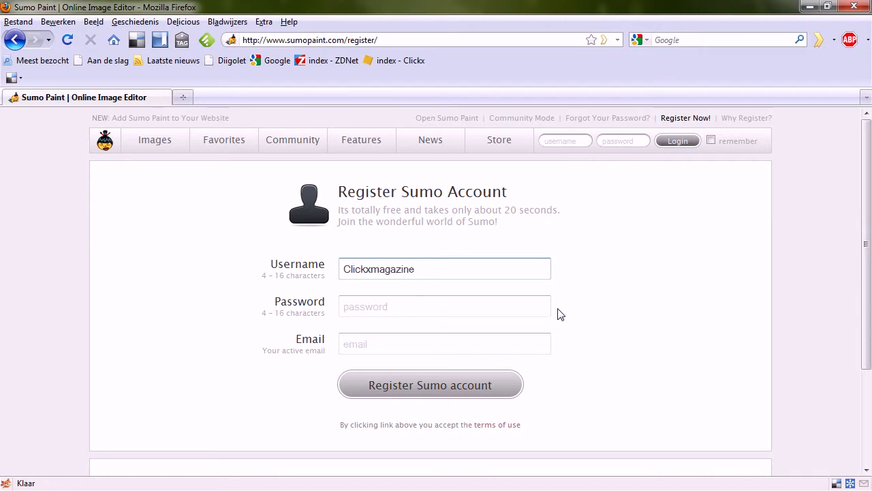
{"action": "left_click", "coordinate": [521, 296]}
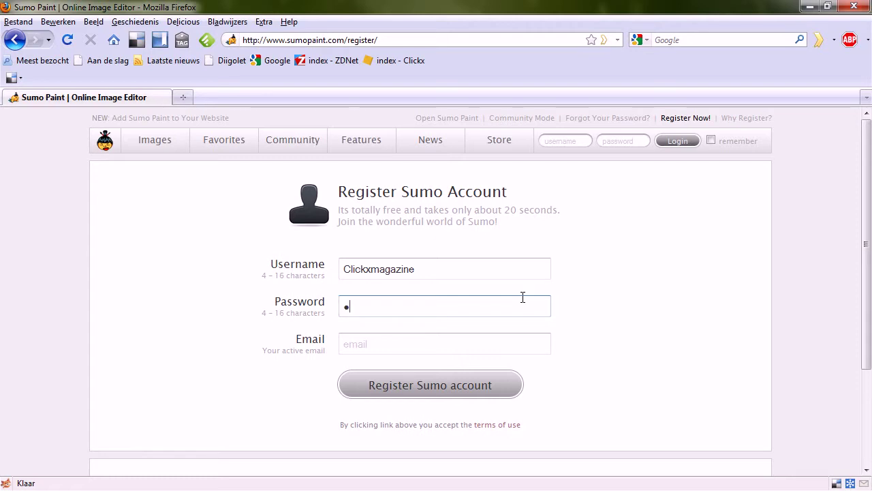
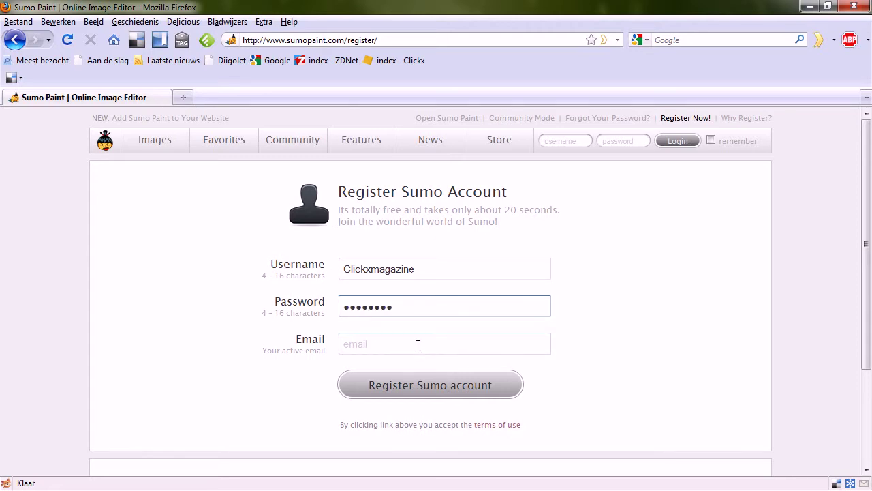
{"action": "left_click", "coordinate": [431, 341]}
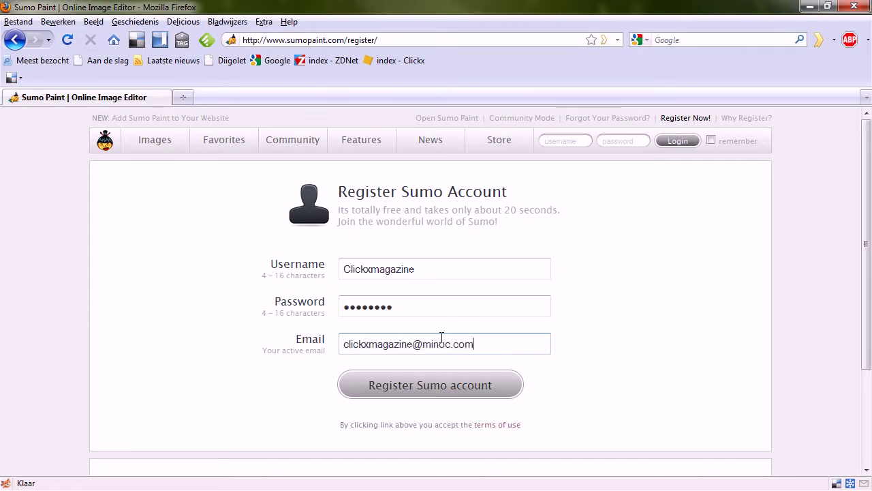
{"action": "left_click", "coordinate": [454, 387]}
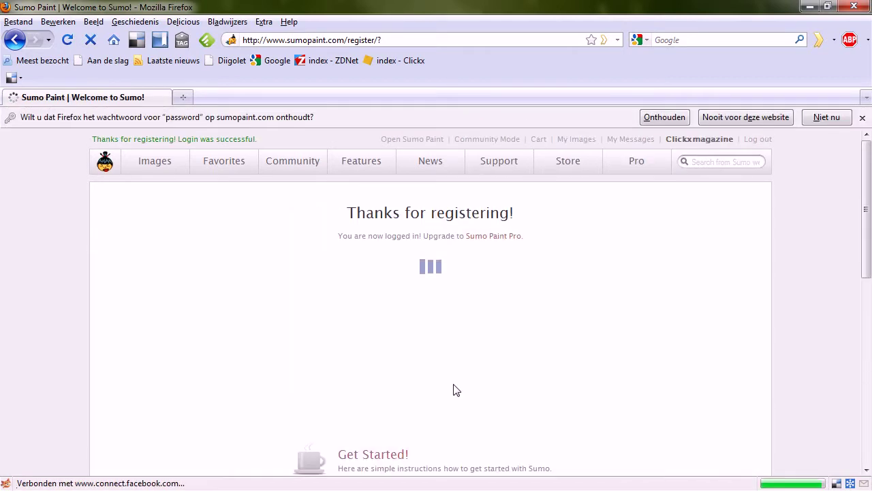
Let the browser remember the login and browse the public Images gallery
{"action": "left_click", "coordinate": [664, 117]}
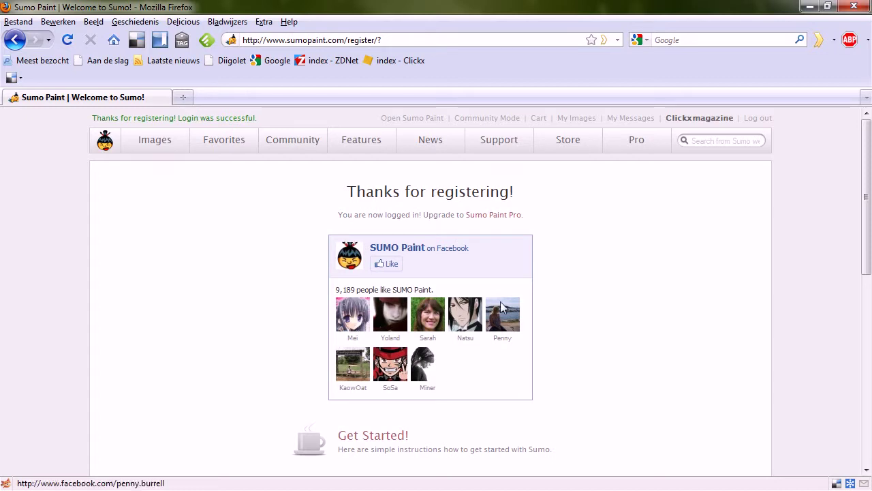
{"action": "left_click", "coordinate": [158, 141]}
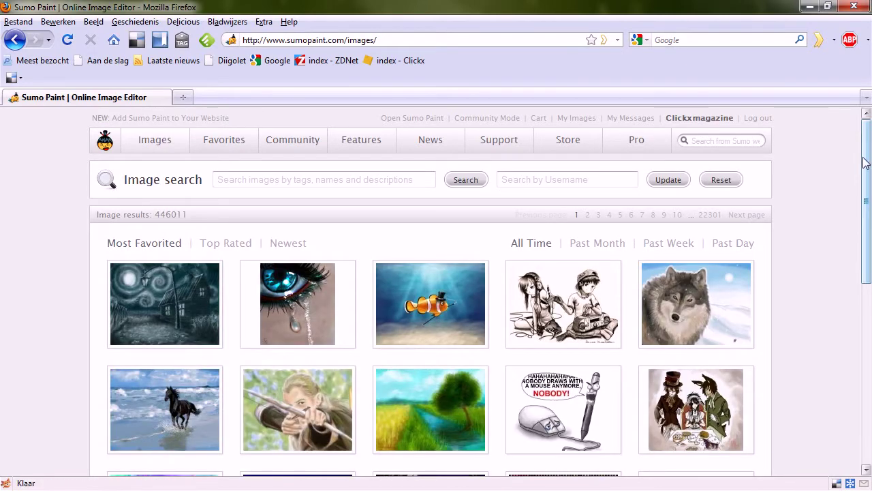
{"action": "mouse_move", "coordinate": [866, 162]}
{"action": "left_mouse_down"}
{"action": "mouse_move", "coordinate": [866, 328]}
{"action": "mouse_move", "coordinate": [838, 209]}
{"action": "mouse_move", "coordinate": [696, 126]}
{"action": "left_mouse_up"}
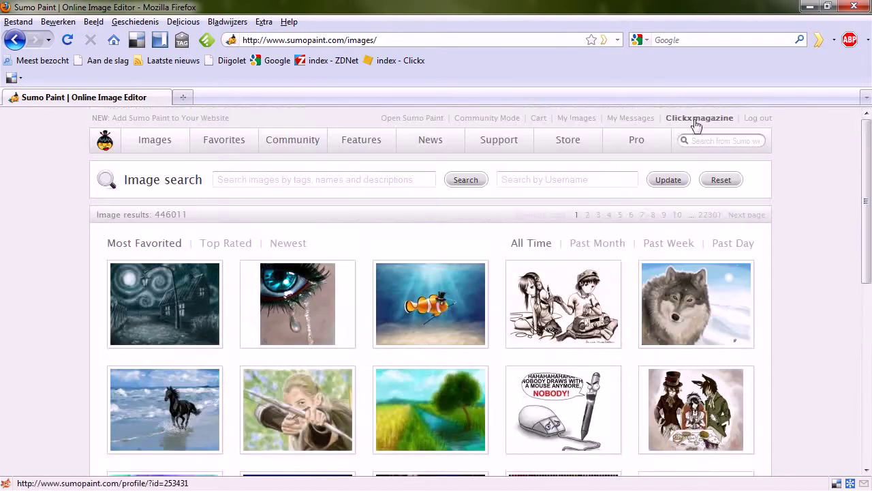
Visit the Favorites and Community pages, then launch Open Sumo Paint
{"action": "left_click", "coordinate": [209, 143]}
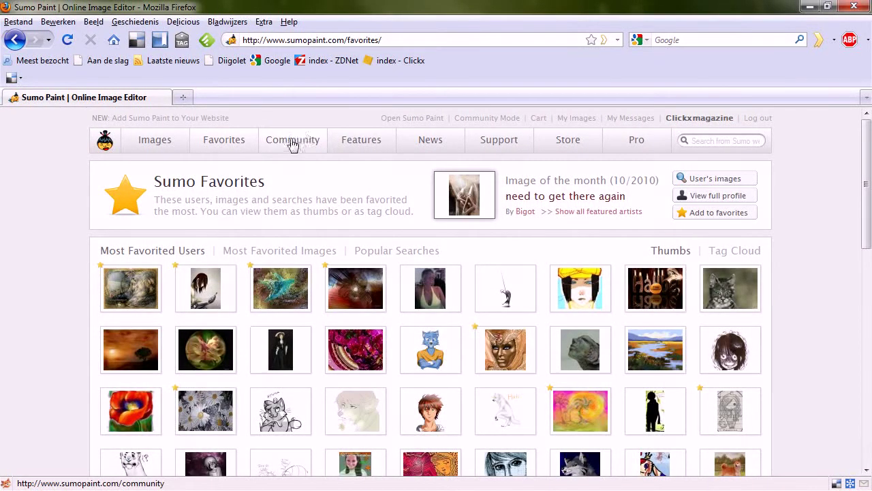
{"action": "left_click", "coordinate": [293, 140]}
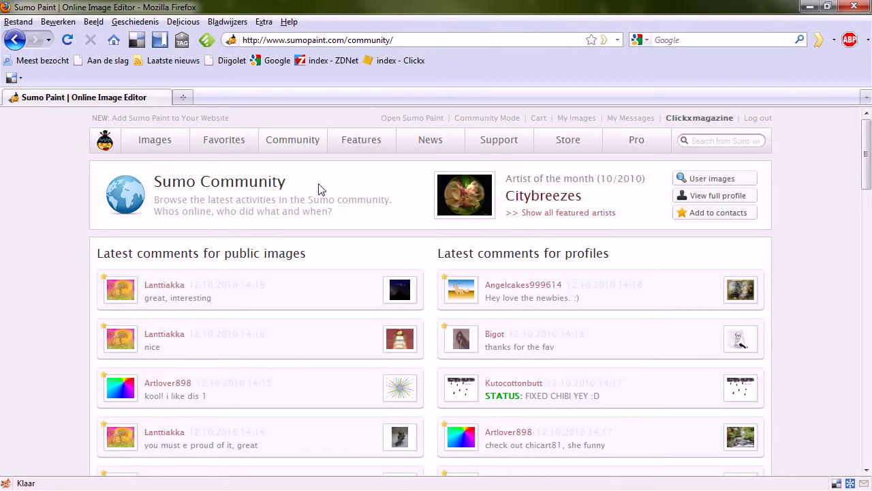
{"action": "left_click", "coordinate": [406, 118]}
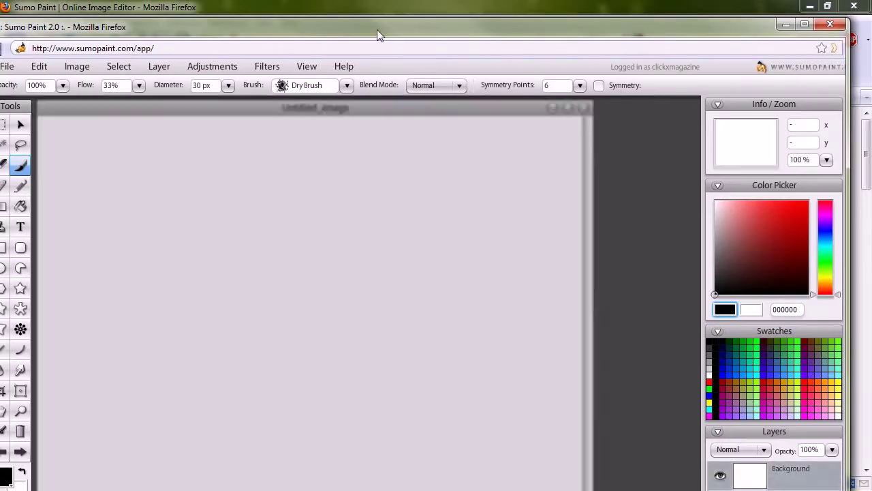
Move the editor window to the screen top and maximize the blank 800×600 Untitled image
{"action": "left_click_drag", "start_coordinate": [377, 29], "coordinate": [418, 5]}
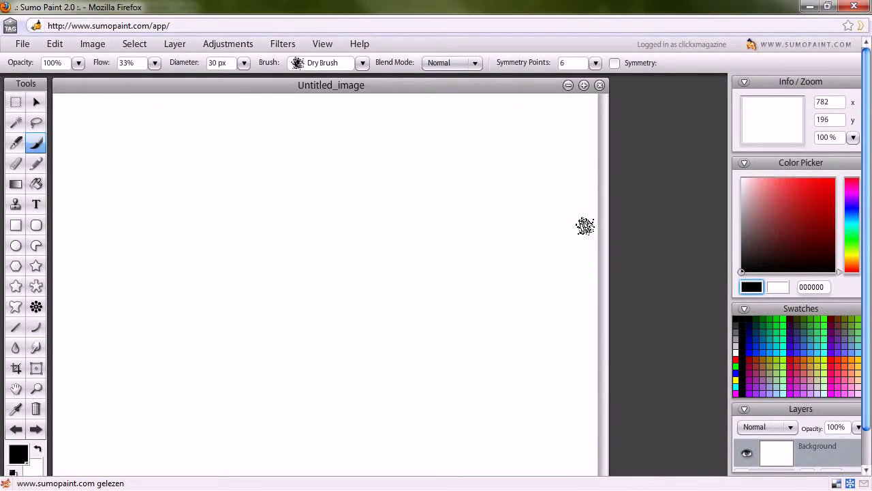
{"action": "left_click", "coordinate": [584, 86]}
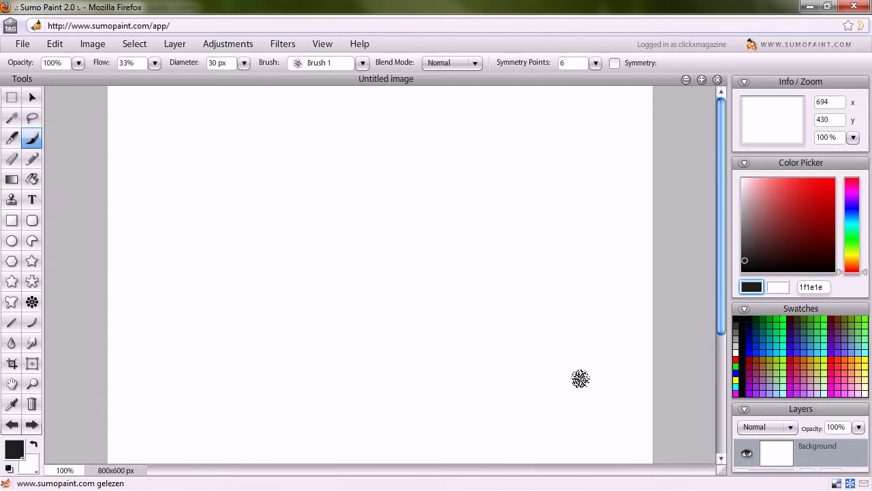
Paint two grey strokes across the lower canvas, enable brush Gravity, and draw a looping swirl
{"action": "mouse_move", "coordinate": [575, 383]}
{"action": "left_mouse_down"}
{"action": "mouse_move", "coordinate": [398, 398]}
{"action": "mouse_move", "coordinate": [113, 256]}
{"action": "left_mouse_up"}
{"action": "mouse_move", "coordinate": [257, 346]}
{"action": "left_mouse_down"}
{"action": "mouse_move", "coordinate": [385, 355]}
{"action": "mouse_move", "coordinate": [581, 300]}
{"action": "left_mouse_up"}
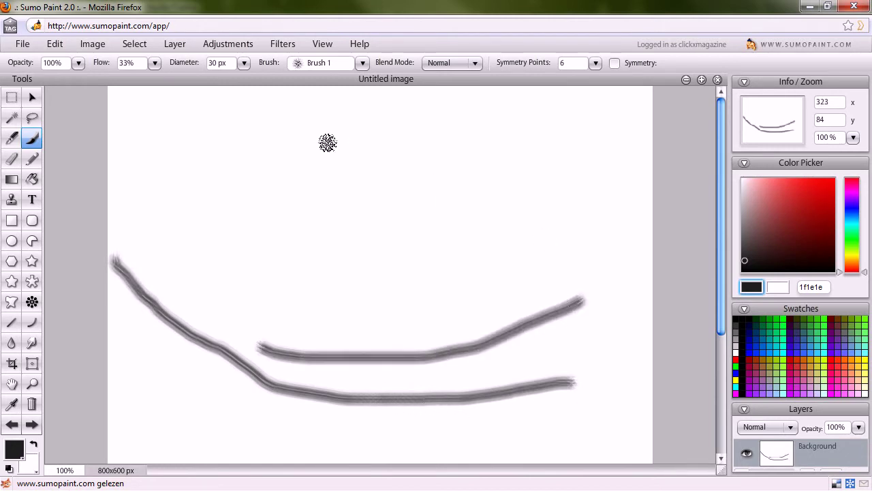
{"action": "left_click", "coordinate": [363, 63]}
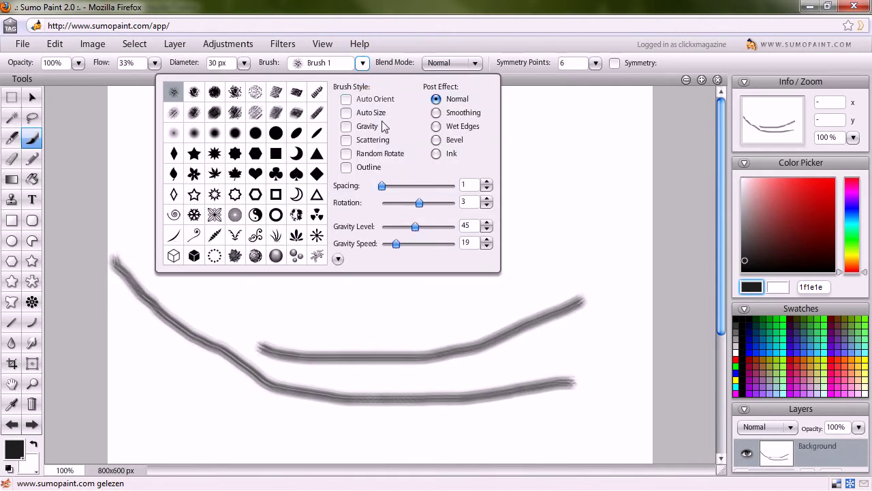
{"action": "left_click", "coordinate": [347, 127]}
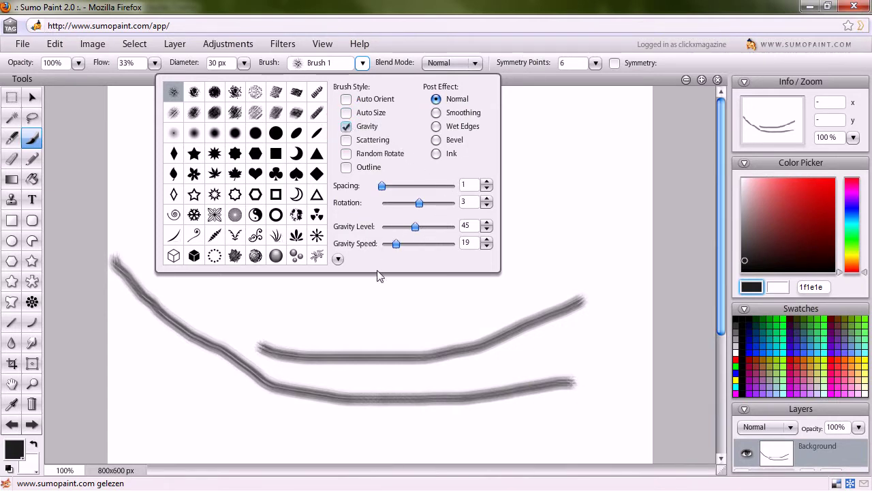
{"action": "left_click", "coordinate": [364, 63]}
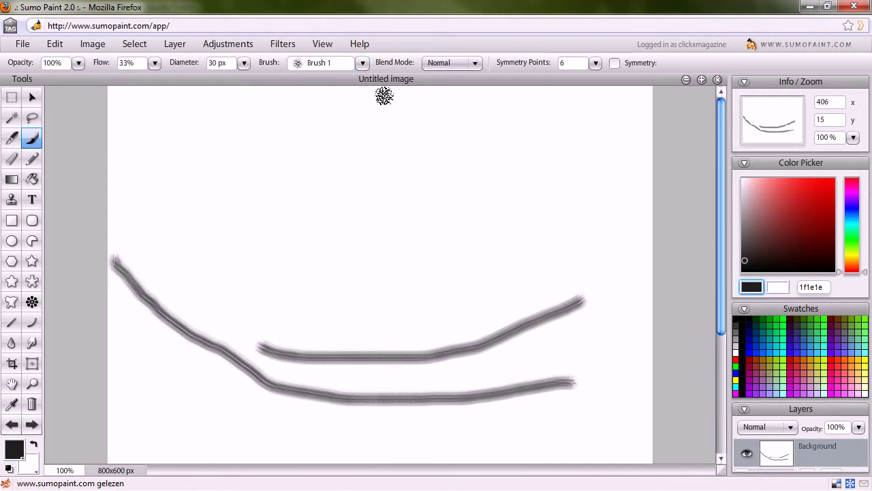
{"action": "left_click", "coordinate": [142, 218]}
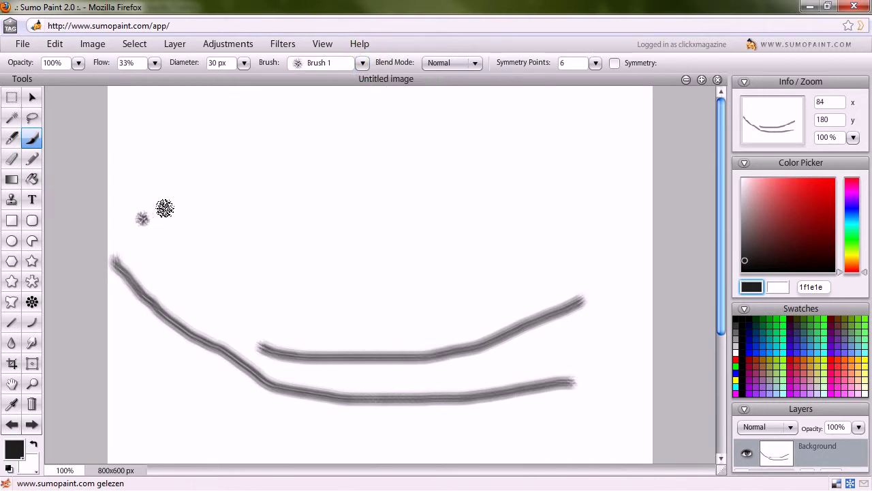
{"action": "mouse_move", "coordinate": [164, 208]}
{"action": "left_mouse_down"}
{"action": "mouse_move", "coordinate": [452, 209]}
{"action": "mouse_move", "coordinate": [393, 293]}
{"action": "mouse_move", "coordinate": [238, 273]}
{"action": "mouse_move", "coordinate": [253, 191]}
{"action": "mouse_move", "coordinate": [389, 142]}
{"action": "left_mouse_up"}
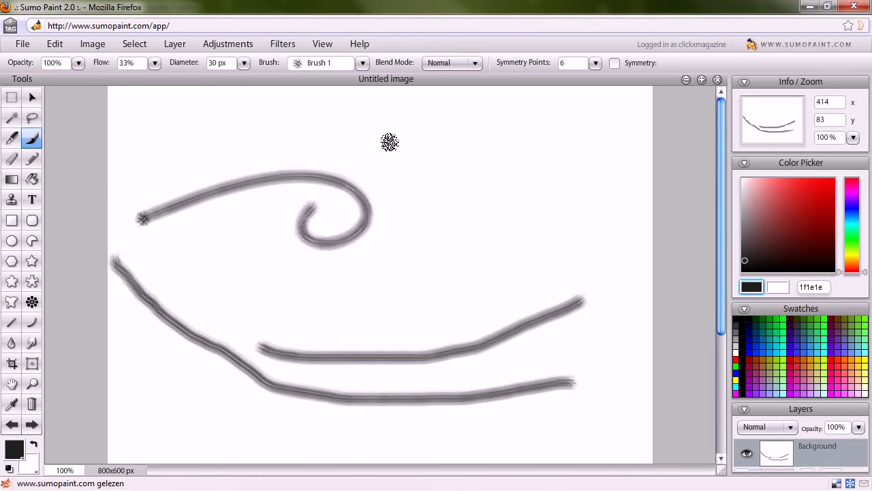
Raise the brush gravity speed to 51 and paint another looping stroke
{"action": "left_click", "coordinate": [364, 64]}
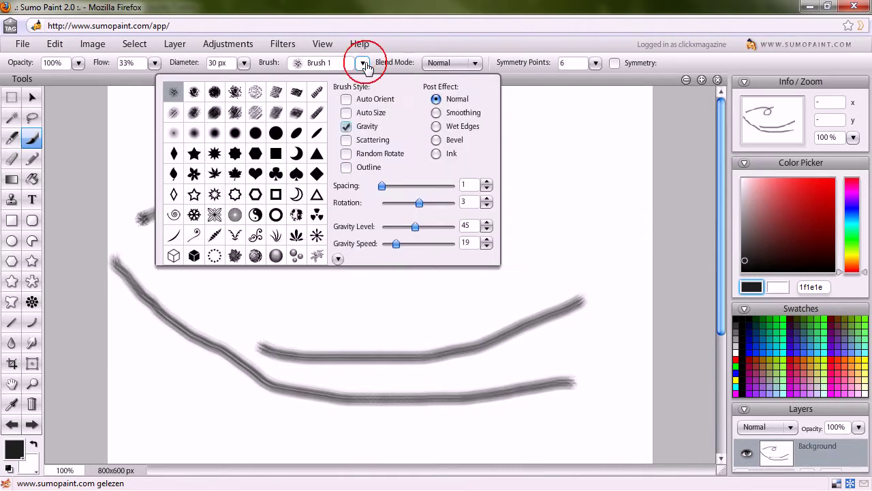
{"action": "left_click_drag", "start_coordinate": [398, 251], "coordinate": [420, 251]}
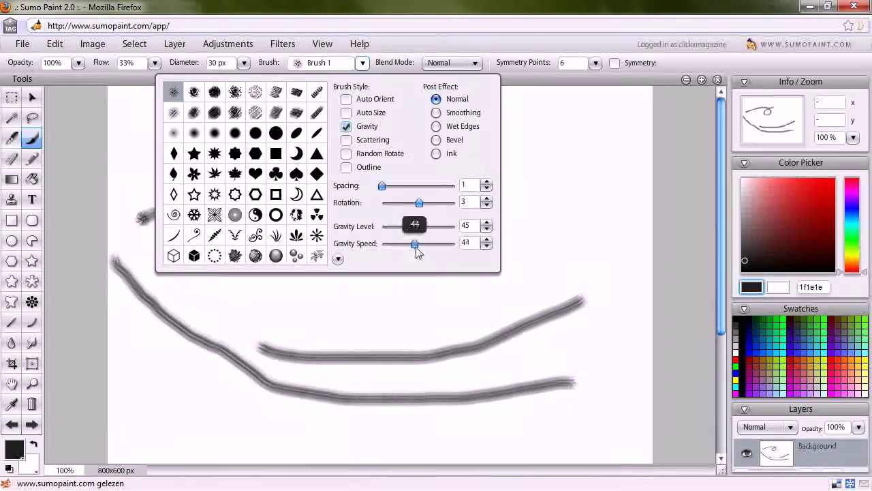
{"action": "left_click", "coordinate": [361, 63]}
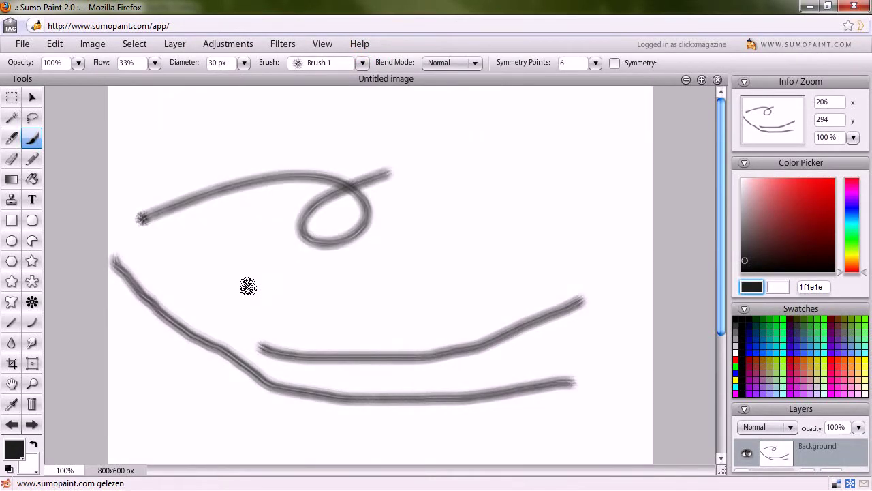
{"action": "mouse_move", "coordinate": [225, 260]}
{"action": "left_mouse_down"}
{"action": "mouse_move", "coordinate": [545, 149]}
{"action": "mouse_move", "coordinate": [225, 140]}
{"action": "left_mouse_up"}
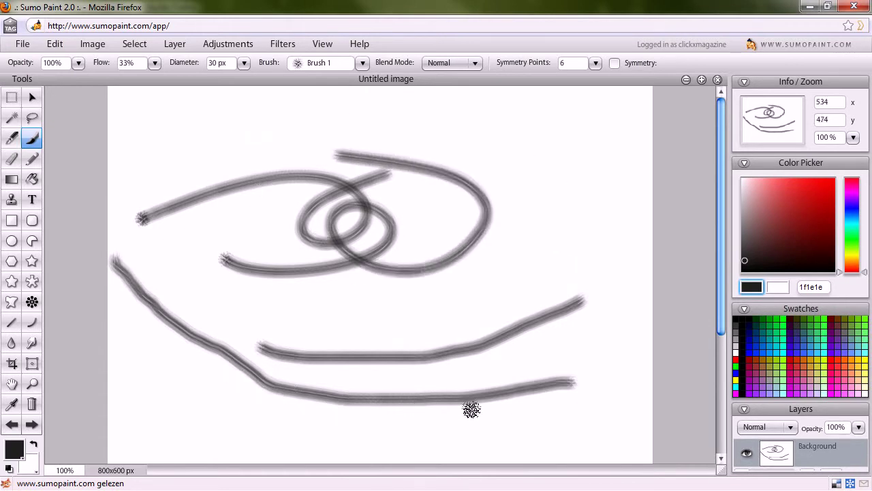
Max out the brush Gravity Level at 100 and paint a long curving stroke
{"action": "left_click", "coordinate": [362, 62]}
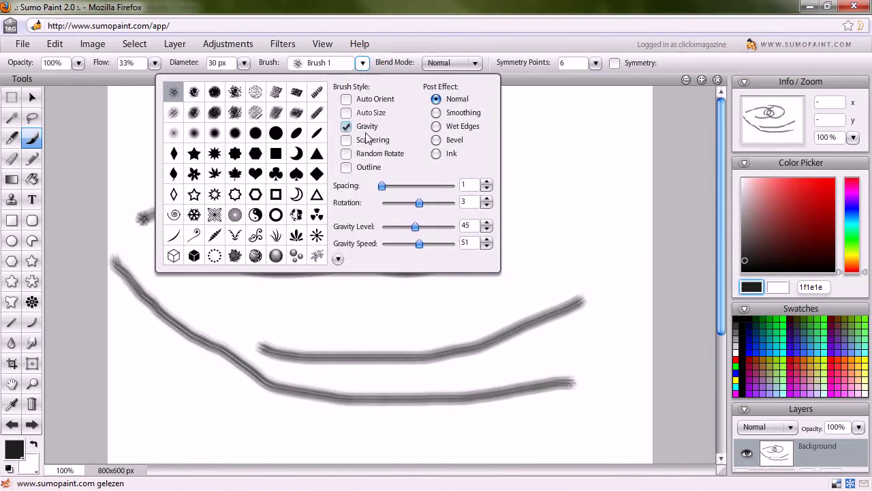
{"action": "left_click_drag", "start_coordinate": [415, 228], "coordinate": [458, 228]}
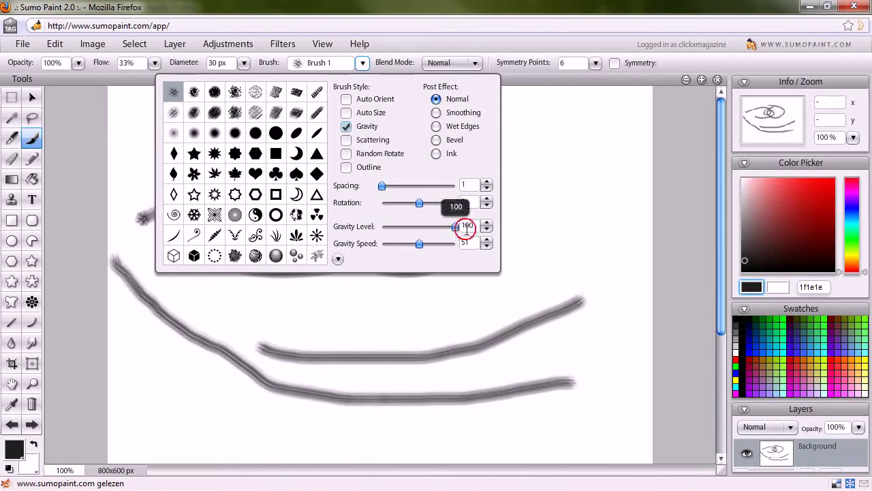
{"action": "left_click", "coordinate": [362, 63]}
{"action": "mouse_move", "coordinate": [191, 422]}
{"action": "left_mouse_down"}
{"action": "mouse_move", "coordinate": [297, 233]}
{"action": "mouse_move", "coordinate": [282, 261]}
{"action": "left_mouse_up"}
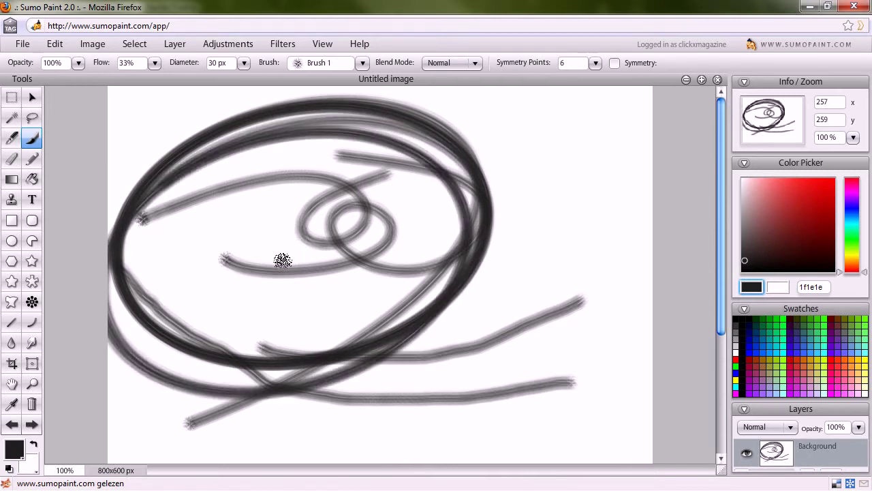
Create a new blank 800x600 image with File > New, replacing the swirl drawing
{"action": "left_click", "coordinate": [22, 44]}
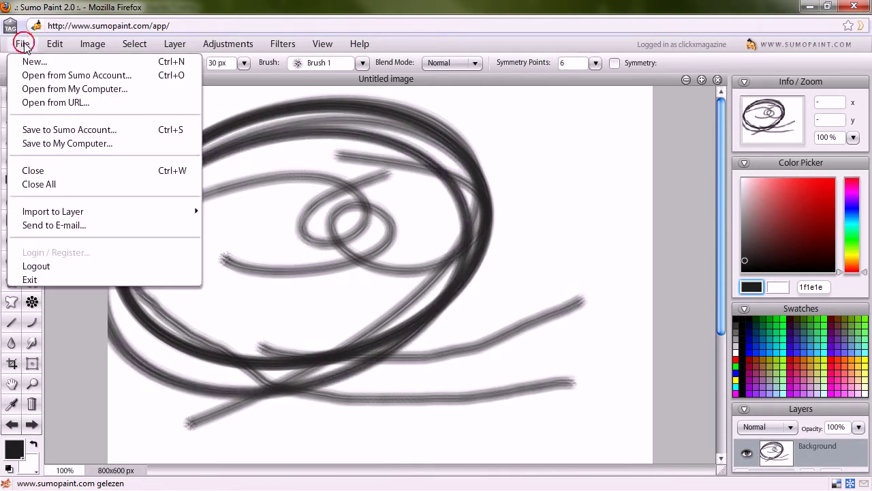
{"action": "left_click", "coordinate": [30, 62]}
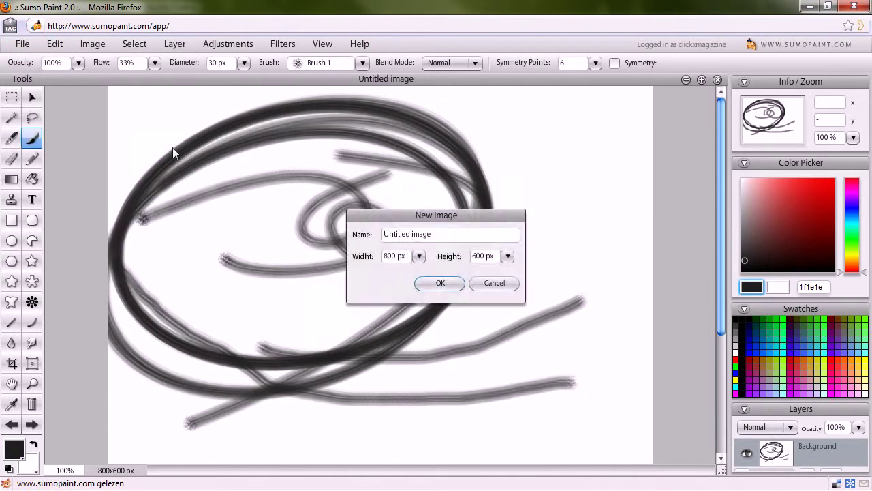
{"action": "left_click", "coordinate": [442, 284]}
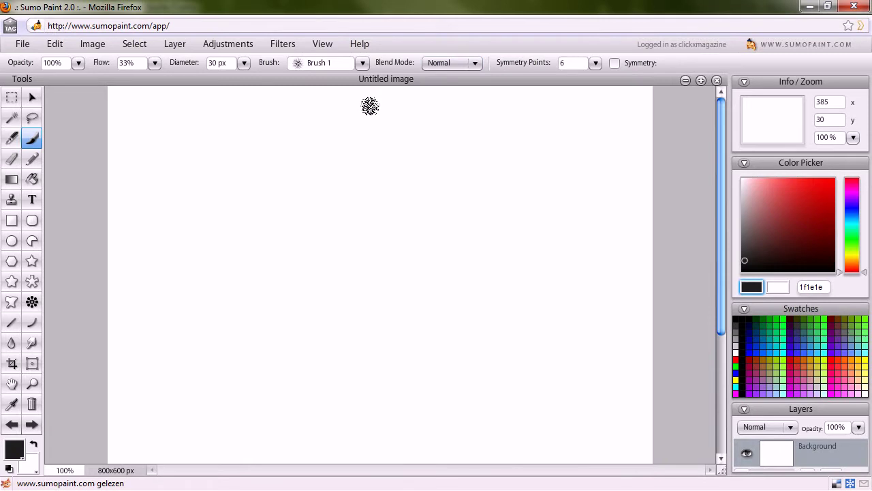
Enable Symmetry with 14 points and choose the Club Suit brush shape
{"action": "left_click", "coordinate": [615, 63]}
{"action": "left_click", "coordinate": [362, 63]}
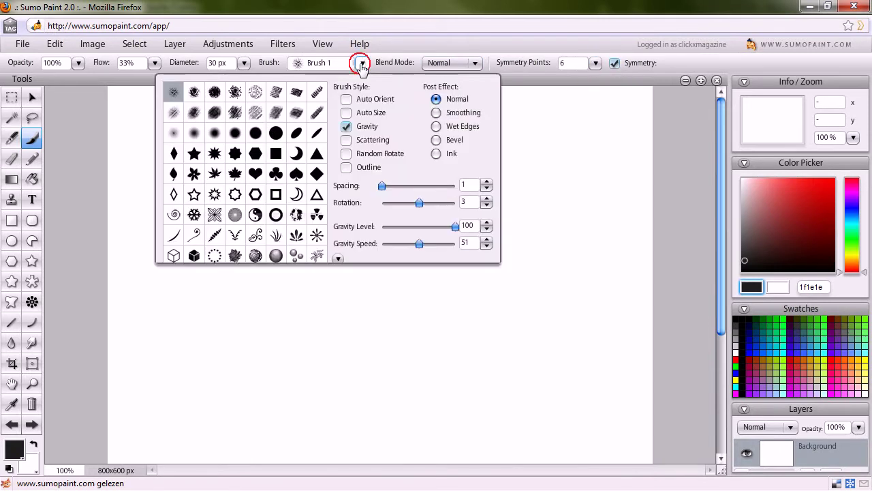
{"action": "left_click", "coordinate": [277, 175]}
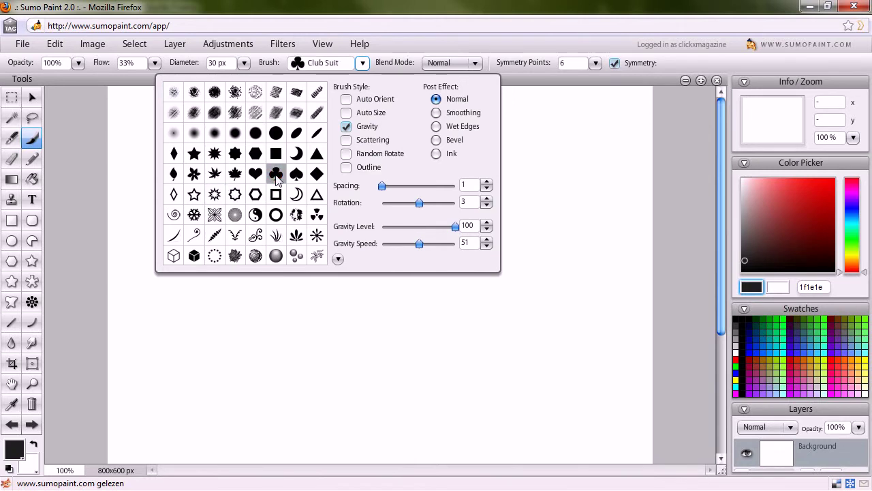
{"action": "left_click", "coordinate": [363, 63]}
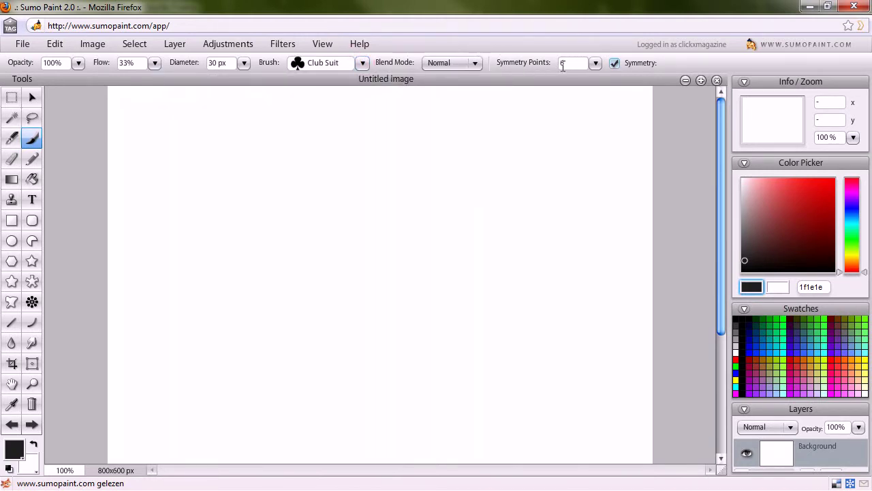
{"action": "left_click", "coordinate": [595, 63]}
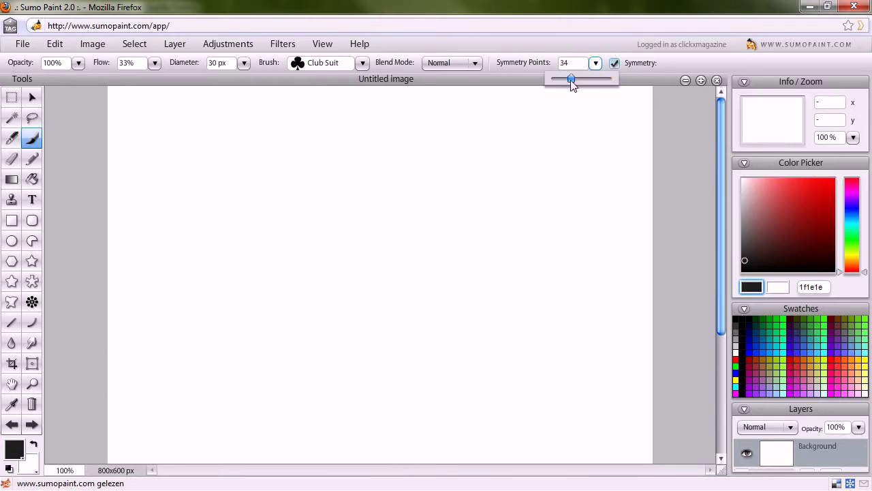
{"action": "left_click_drag", "start_coordinate": [571, 81], "coordinate": [558, 87]}
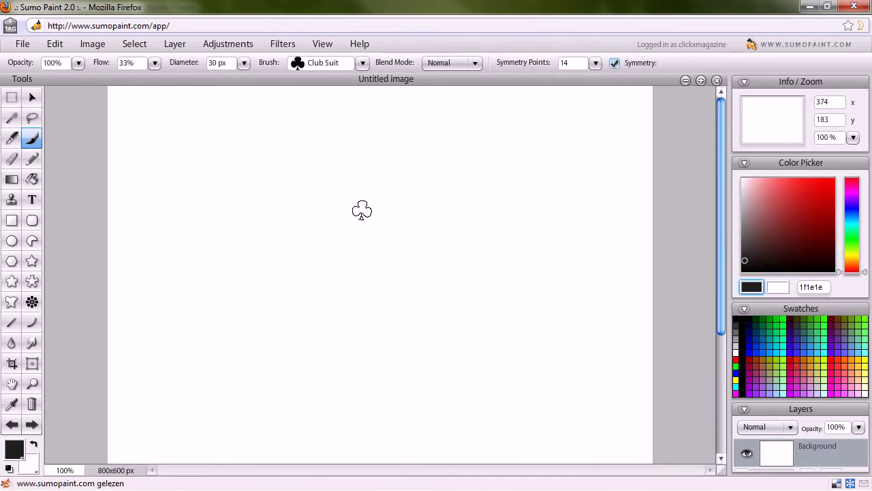
Stamp three rings of club shapes and a darkened rosette at the centre
{"action": "left_click", "coordinate": [362, 210]}
{"action": "left_click", "coordinate": [386, 223]}
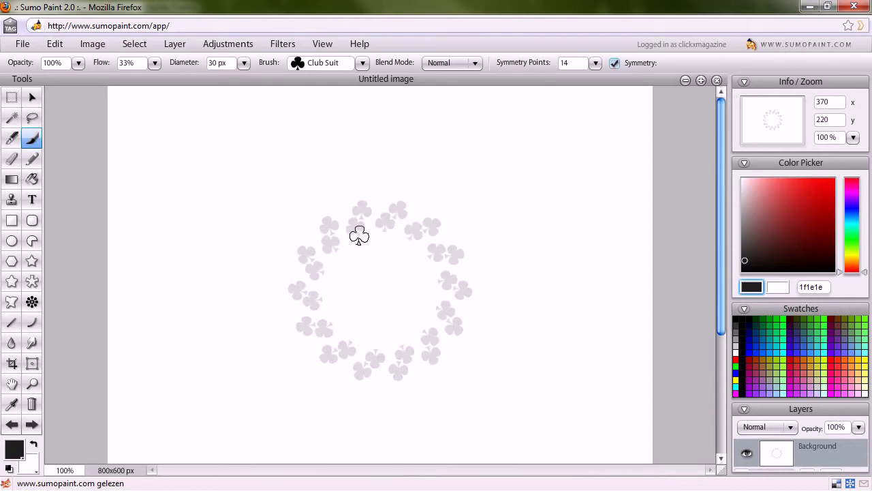
{"action": "left_click", "coordinate": [372, 239]}
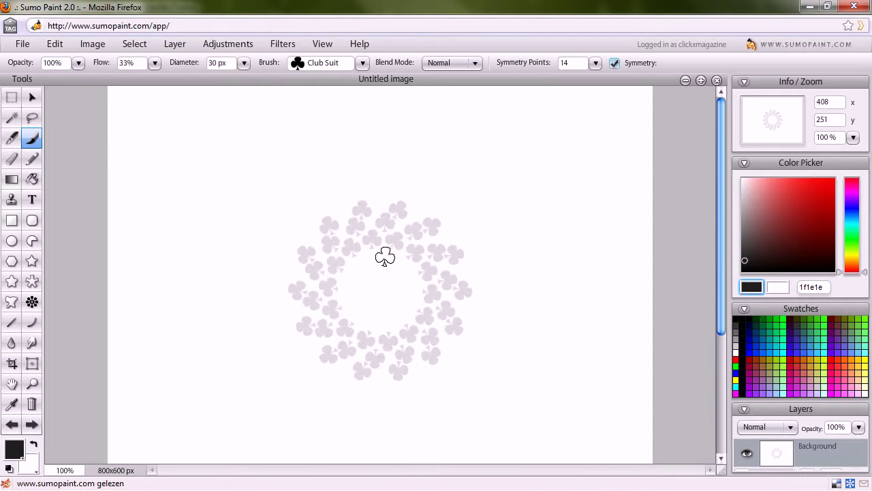
{"action": "left_click", "coordinate": [386, 257]}
{"action": "left_click", "coordinate": [381, 282]}
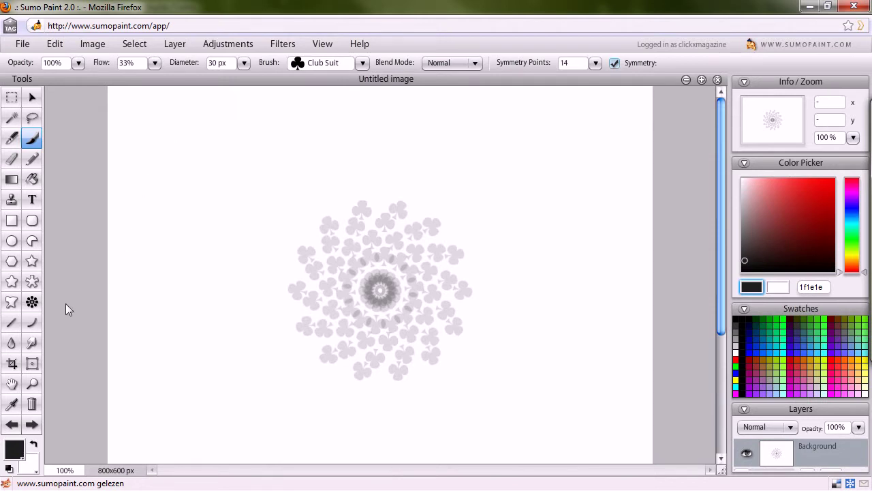
Select the Symmetry tool and create a new blank image
{"action": "left_click", "coordinate": [32, 304]}
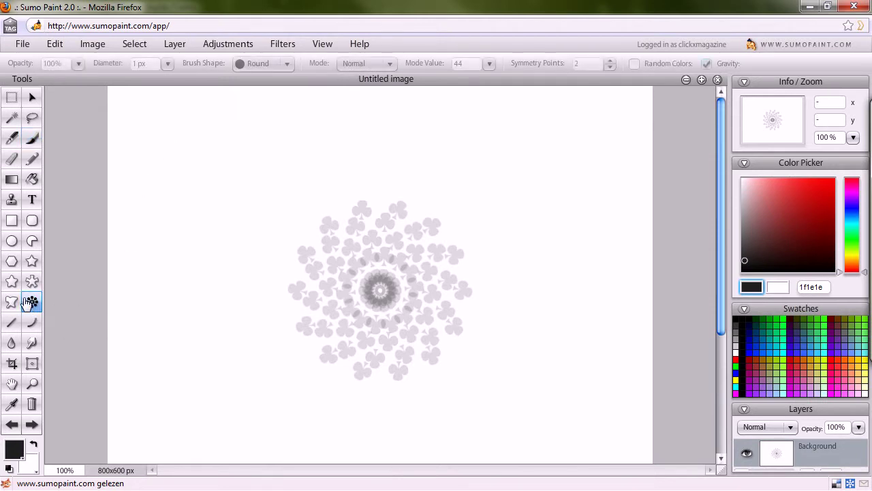
{"action": "left_click", "coordinate": [19, 44]}
{"action": "left_click", "coordinate": [34, 62]}
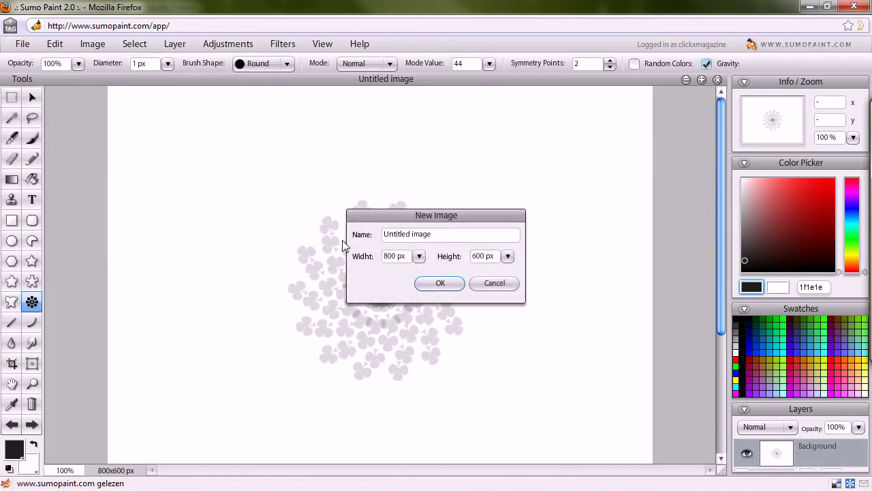
{"action": "left_click", "coordinate": [443, 289]}
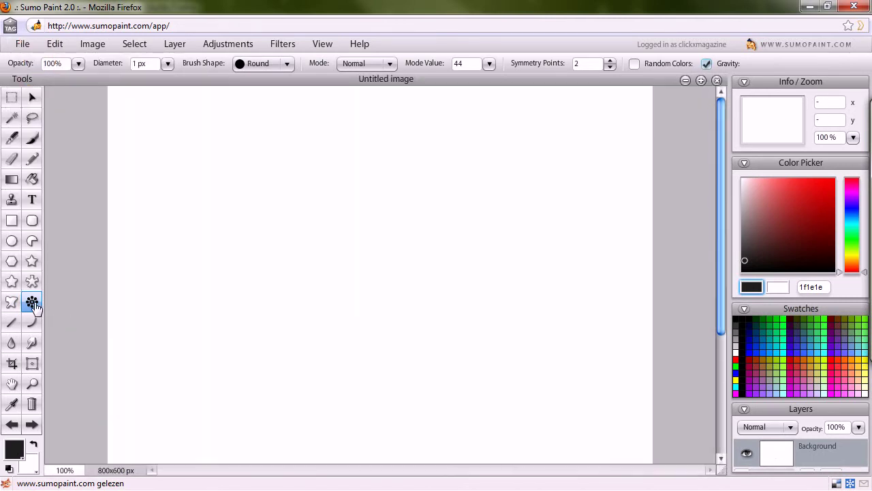
Raise Symmetry Points to 6 and pick the dark greyish blue colour 454357
{"action": "left_click", "coordinate": [32, 303]}
{"action": "left_click", "coordinate": [610, 61]}
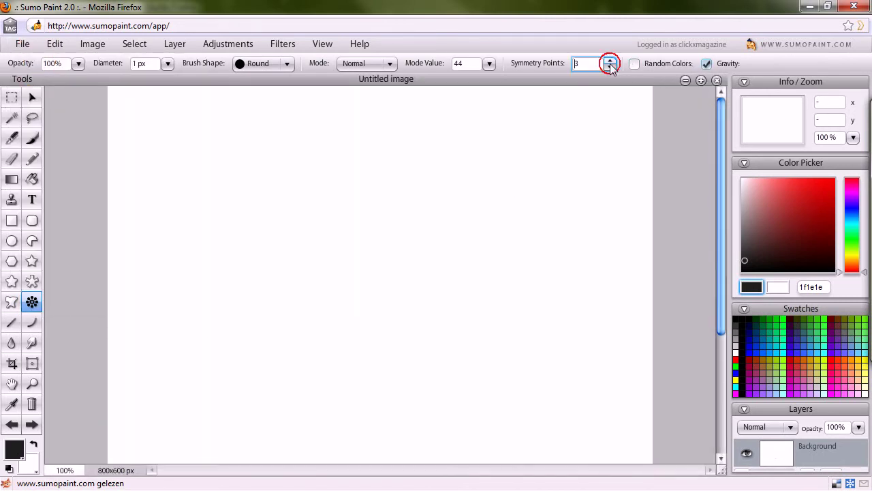
{"action": "left_click", "coordinate": [610, 61]}
{"action": "left_click", "coordinate": [610, 61]}
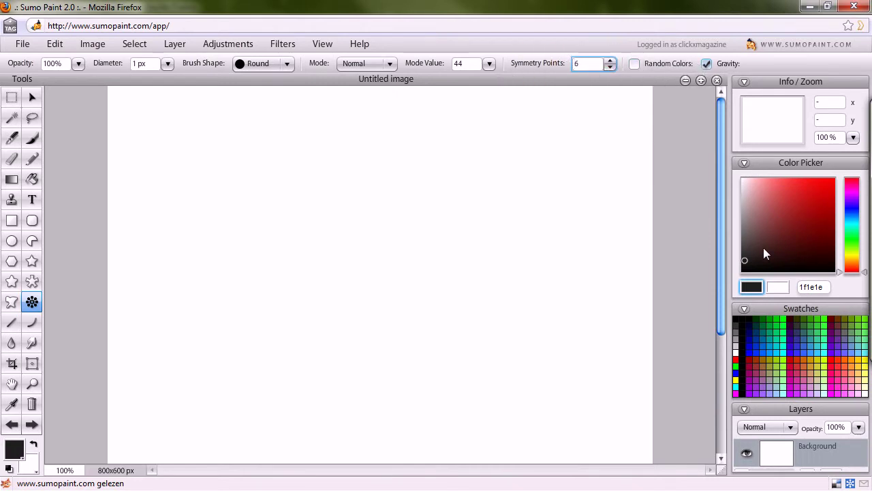
{"action": "left_click", "coordinate": [852, 208]}
{"action": "left_click", "coordinate": [764, 242]}
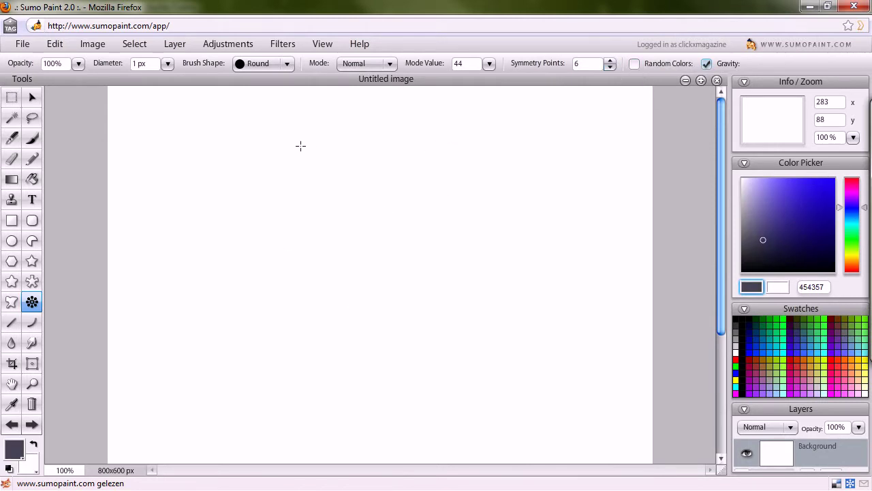
Paint three thick six-fold symmetric swirl strokes across the canvas
{"action": "mouse_move", "coordinate": [367, 95]}
{"action": "left_mouse_down"}
{"action": "mouse_move", "coordinate": [311, 146]}
{"action": "mouse_move", "coordinate": [355, 171]}
{"action": "mouse_move", "coordinate": [343, 238]}
{"action": "mouse_move", "coordinate": [293, 240]}
{"action": "mouse_move", "coordinate": [260, 215]}
{"action": "left_mouse_up"}
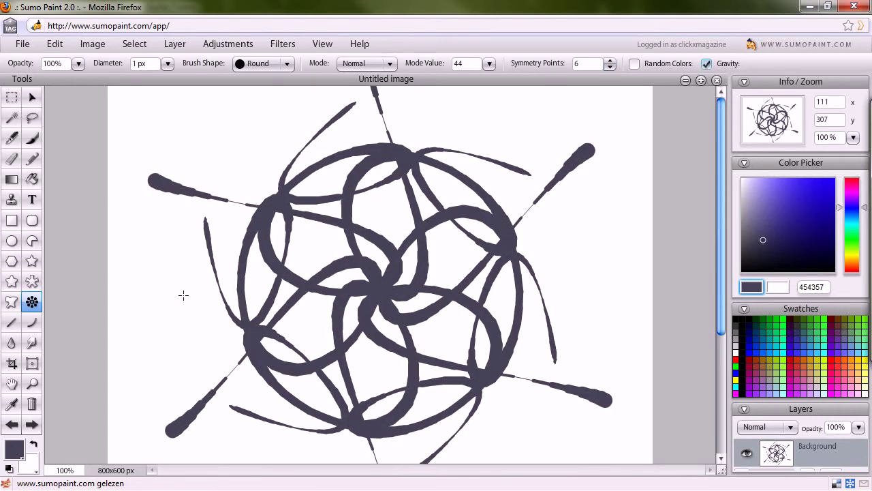
{"action": "mouse_move", "coordinate": [179, 324]}
{"action": "left_mouse_down"}
{"action": "mouse_move", "coordinate": [162, 257]}
{"action": "mouse_move", "coordinate": [225, 232]}
{"action": "mouse_move", "coordinate": [287, 293]}
{"action": "mouse_move", "coordinate": [503, 383]}
{"action": "left_mouse_up"}
{"action": "mouse_move", "coordinate": [605, 168]}
{"action": "left_mouse_down"}
{"action": "mouse_move", "coordinate": [615, 253]}
{"action": "mouse_move", "coordinate": [607, 301]}
{"action": "mouse_move", "coordinate": [600, 176]}
{"action": "mouse_move", "coordinate": [518, 224]}
{"action": "left_mouse_up"}
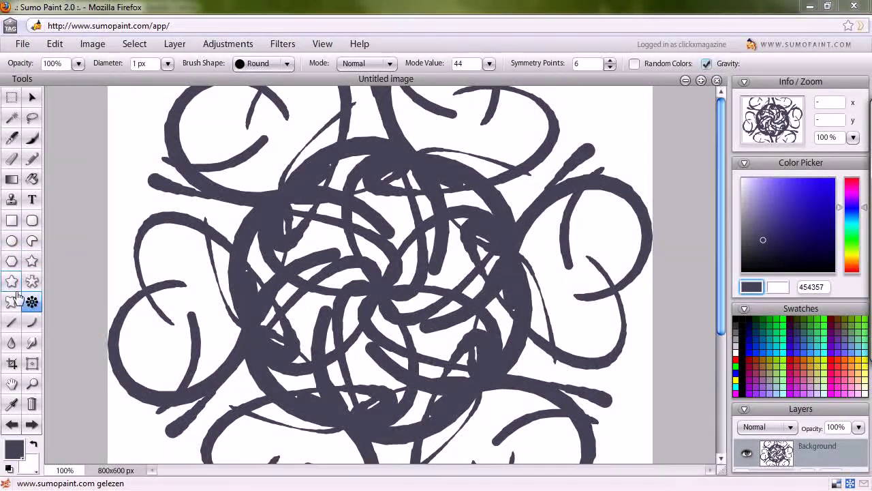
Start a new blank image and draw a gradient-filled star near the centre
{"action": "left_click", "coordinate": [22, 44]}
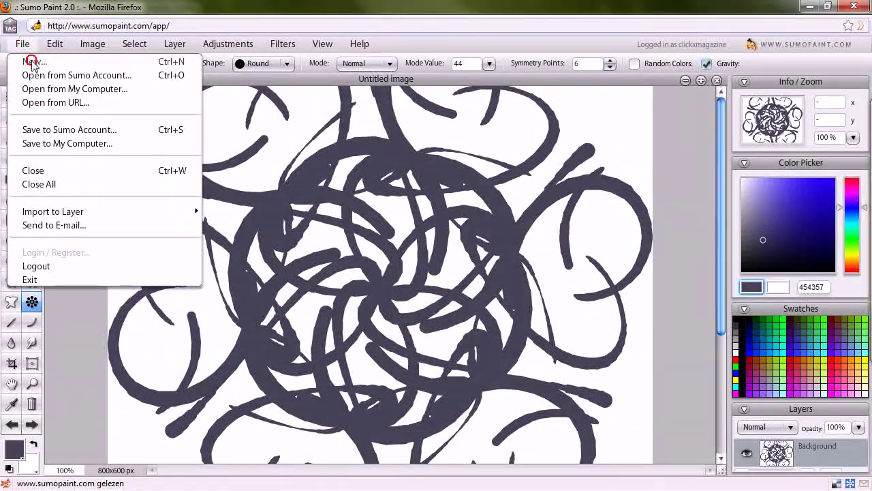
{"action": "left_click", "coordinate": [27, 60]}
{"action": "left_click", "coordinate": [439, 283]}
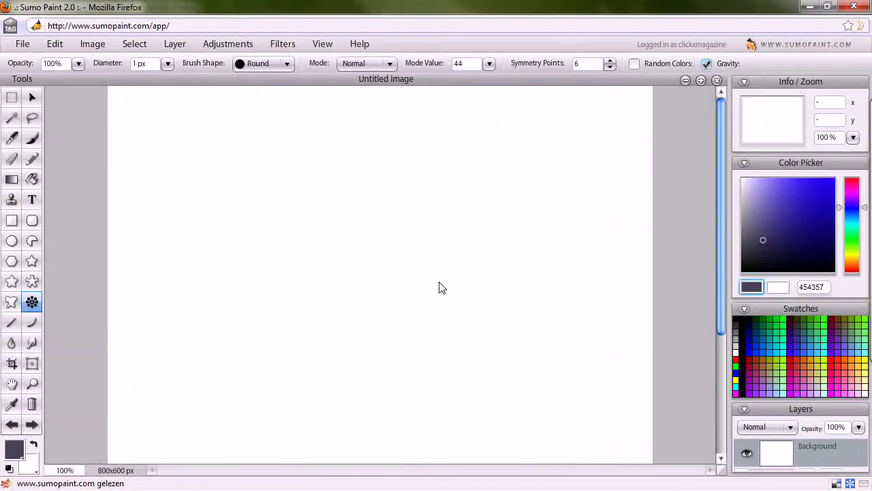
{"action": "left_click", "coordinate": [11, 281]}
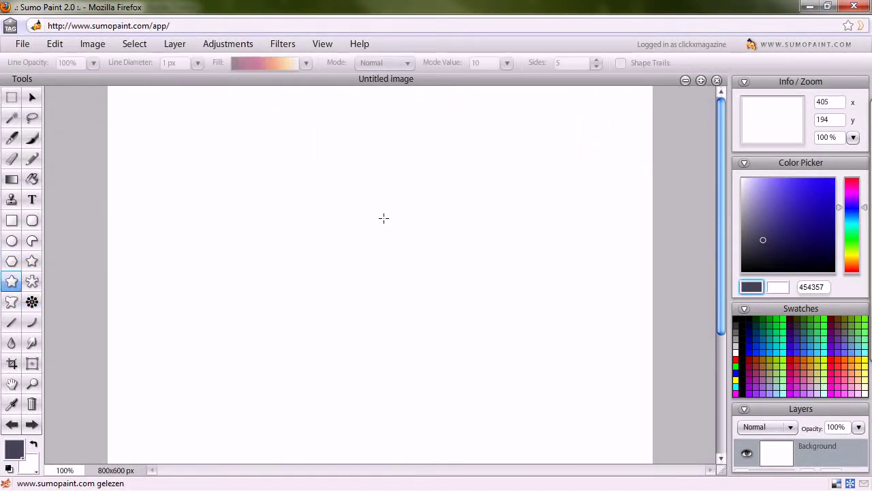
{"action": "mouse_move", "coordinate": [384, 218]}
{"action": "left_mouse_down"}
{"action": "mouse_move", "coordinate": [432, 229]}
{"action": "mouse_move", "coordinate": [474, 281]}
{"action": "mouse_move", "coordinate": [353, 287]}
{"action": "left_mouse_up"}
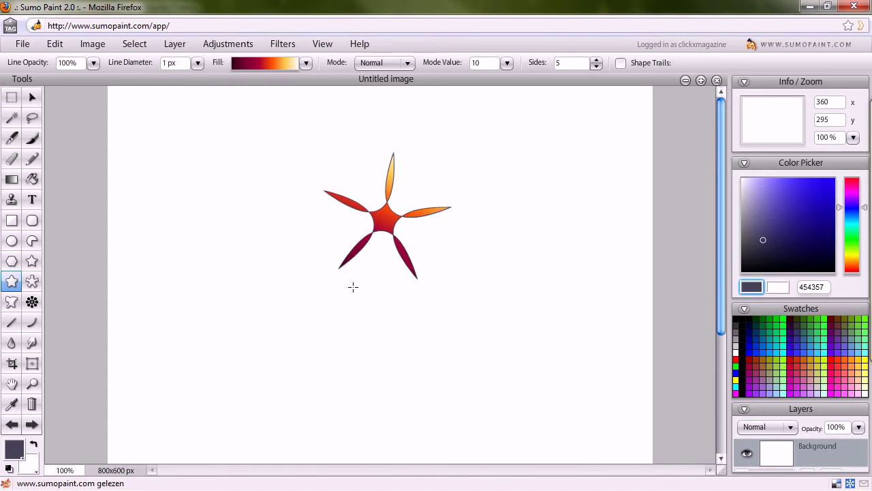
Change the shape fill from gradient to solid colour
{"action": "left_click", "coordinate": [306, 63]}
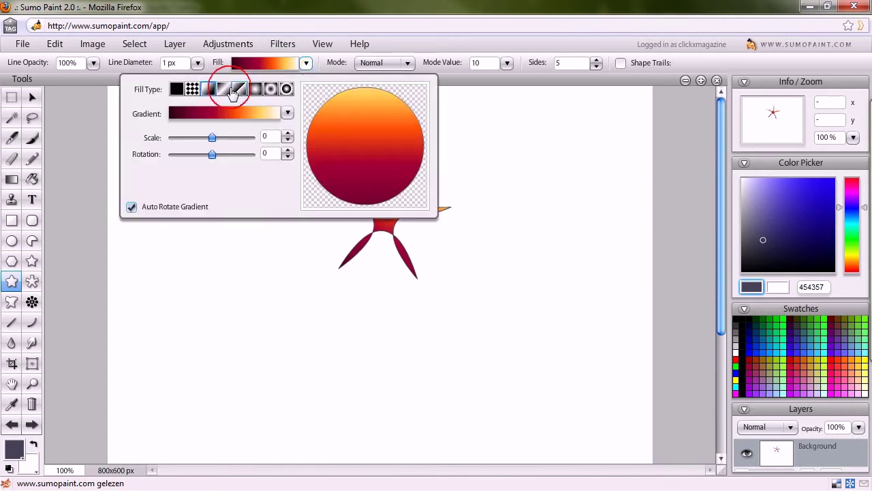
{"action": "left_click", "coordinate": [176, 89]}
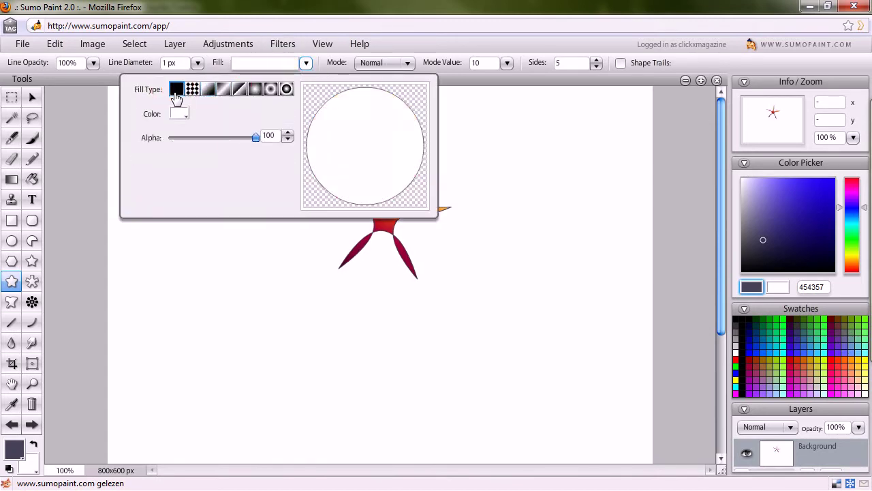
{"action": "left_click", "coordinate": [306, 65]}
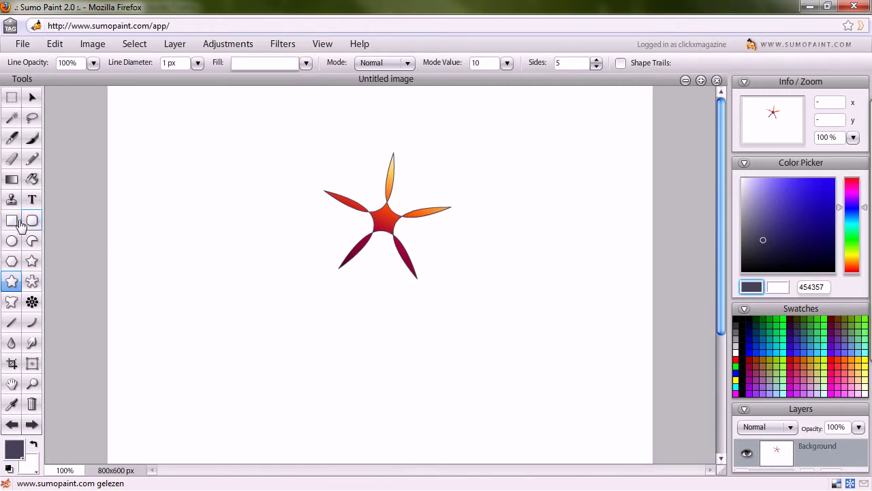
Draw an ellipse left of the star, a pie slice to its right, and a large star below
{"action": "left_click", "coordinate": [11, 241]}
{"action": "mouse_move", "coordinate": [213, 238]}
{"action": "left_mouse_down"}
{"action": "mouse_move", "coordinate": [281, 293]}
{"action": "mouse_move", "coordinate": [261, 200]}
{"action": "mouse_move", "coordinate": [274, 147]}
{"action": "left_mouse_up"}
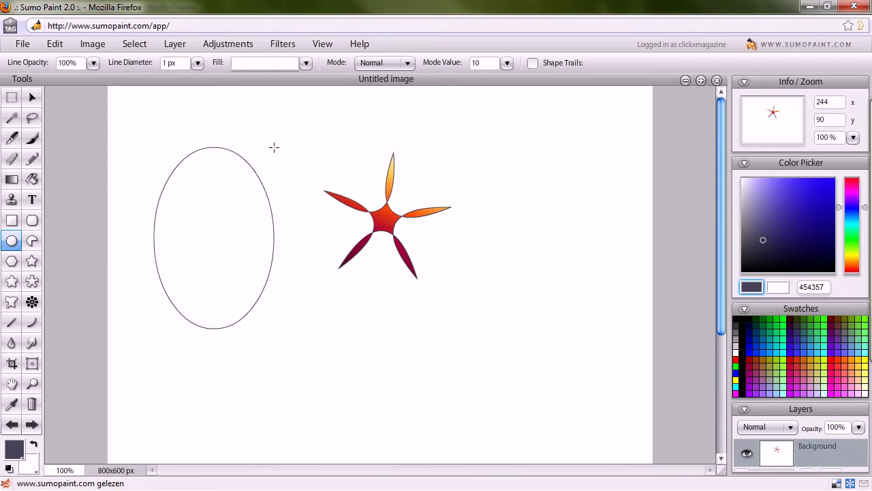
{"action": "left_click", "coordinate": [32, 240]}
{"action": "mouse_move", "coordinate": [547, 233]}
{"action": "left_mouse_down"}
{"action": "mouse_move", "coordinate": [520, 287]}
{"action": "mouse_move", "coordinate": [598, 216]}
{"action": "left_mouse_up"}
{"action": "left_click", "coordinate": [32, 261]}
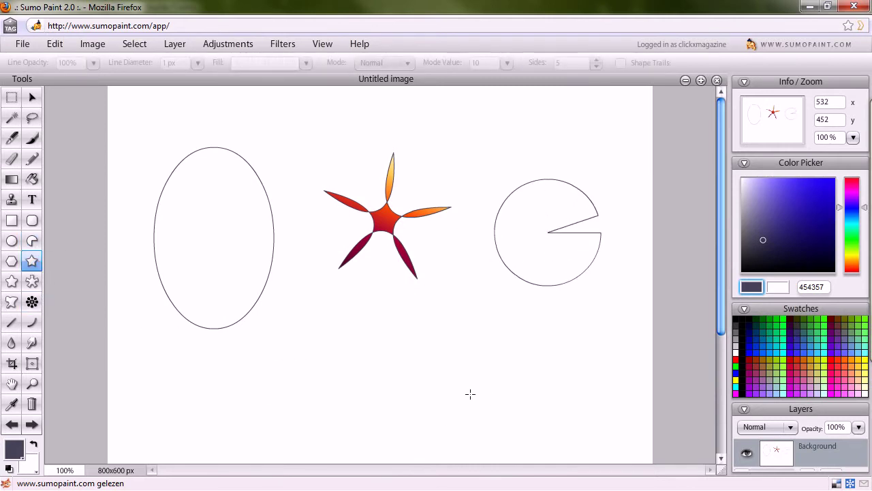
{"action": "mouse_move", "coordinate": [409, 338]}
{"action": "left_mouse_down"}
{"action": "mouse_move", "coordinate": [313, 313]}
{"action": "mouse_move", "coordinate": [405, 401]}
{"action": "mouse_move", "coordinate": [480, 364]}
{"action": "mouse_move", "coordinate": [331, 370]}
{"action": "mouse_move", "coordinate": [271, 350]}
{"action": "mouse_move", "coordinate": [300, 282]}
{"action": "mouse_move", "coordinate": [351, 257]}
{"action": "mouse_move", "coordinate": [418, 246]}
{"action": "left_mouse_up"}
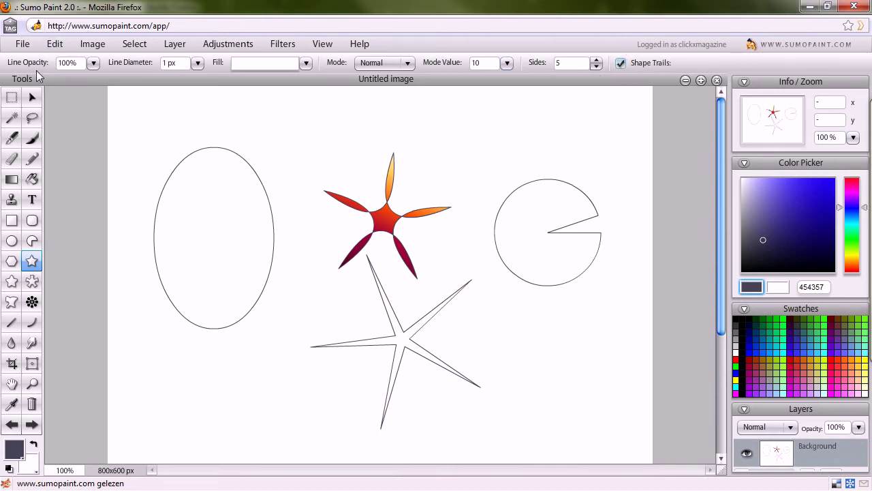
Create a new blank 800x600 image and draw a hatched five-pointed star near the centre
{"action": "left_click", "coordinate": [20, 44]}
{"action": "left_click", "coordinate": [34, 63]}
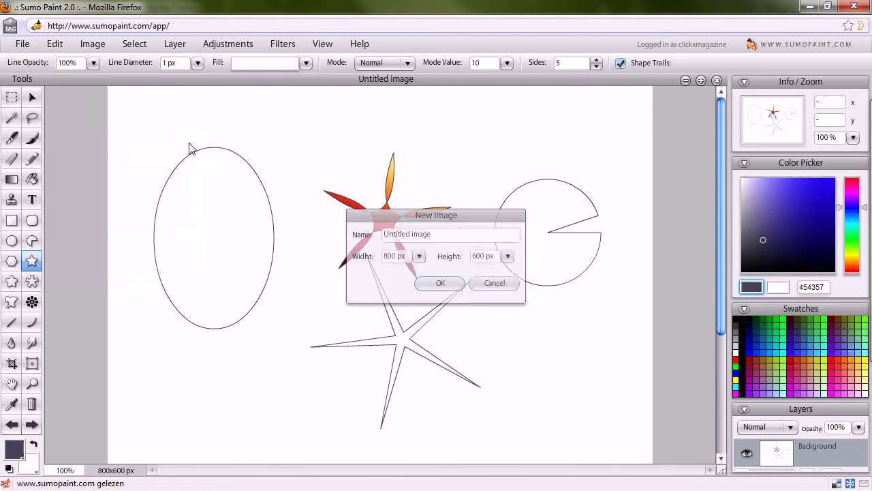
{"action": "left_click", "coordinate": [440, 285]}
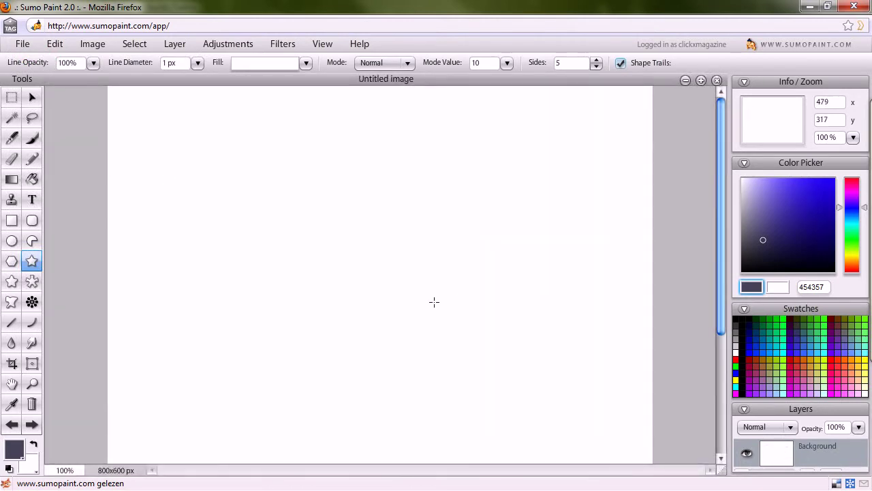
{"action": "mouse_move", "coordinate": [395, 248]}
{"action": "left_mouse_down"}
{"action": "mouse_move", "coordinate": [375, 200]}
{"action": "mouse_move", "coordinate": [337, 204]}
{"action": "mouse_move", "coordinate": [323, 247]}
{"action": "mouse_move", "coordinate": [370, 251]}
{"action": "left_mouse_up"}
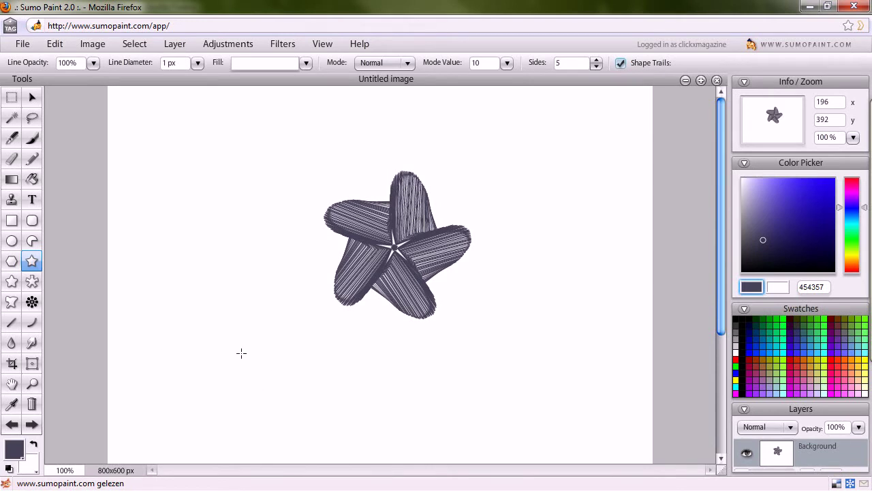
Add a large rounded star at lower left and a five-petal star at lower right
{"action": "left_click", "coordinate": [11, 282]}
{"action": "mouse_move", "coordinate": [233, 313]}
{"action": "left_mouse_down"}
{"action": "mouse_move", "coordinate": [133, 246]}
{"action": "mouse_move", "coordinate": [196, 223]}
{"action": "mouse_move", "coordinate": [220, 300]}
{"action": "mouse_move", "coordinate": [232, 310]}
{"action": "left_mouse_up"}
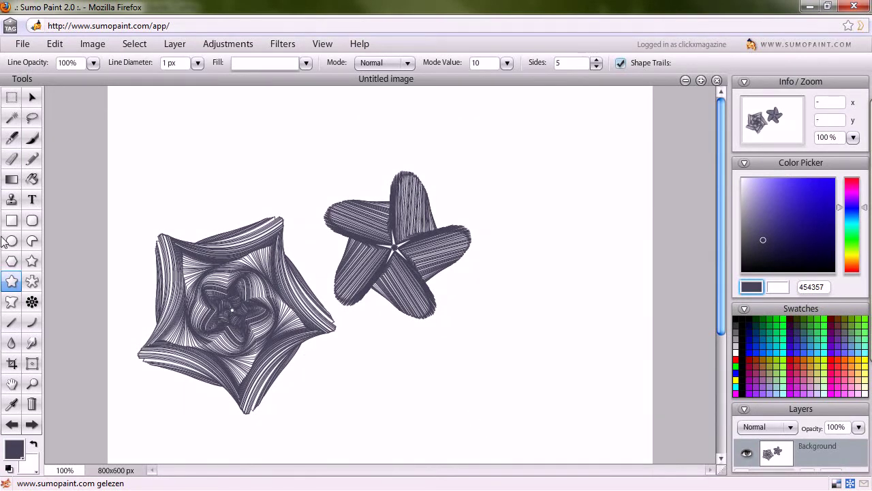
{"action": "left_click", "coordinate": [32, 282]}
{"action": "mouse_move", "coordinate": [544, 384]}
{"action": "left_mouse_down"}
{"action": "mouse_move", "coordinate": [432, 397]}
{"action": "mouse_move", "coordinate": [485, 420]}
{"action": "mouse_move", "coordinate": [449, 380]}
{"action": "mouse_move", "coordinate": [464, 353]}
{"action": "mouse_move", "coordinate": [538, 353]}
{"action": "mouse_move", "coordinate": [586, 334]}
{"action": "left_mouse_up"}
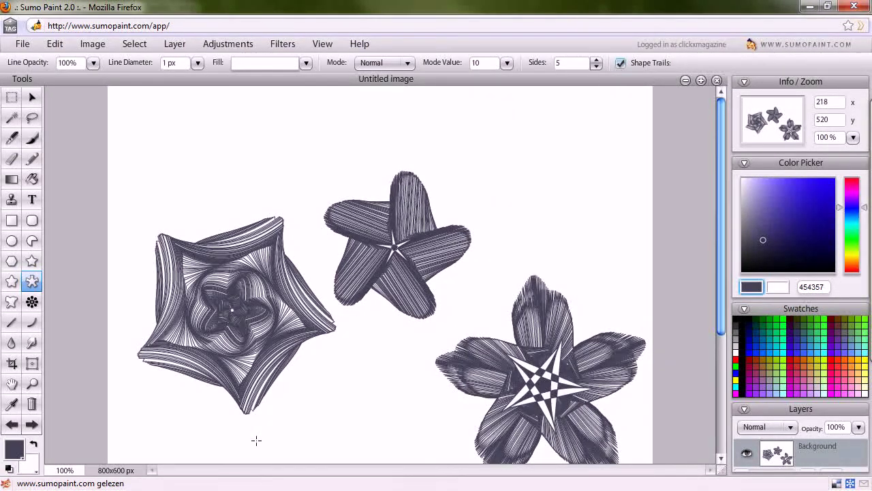
{"action": "key", "text": "s"}
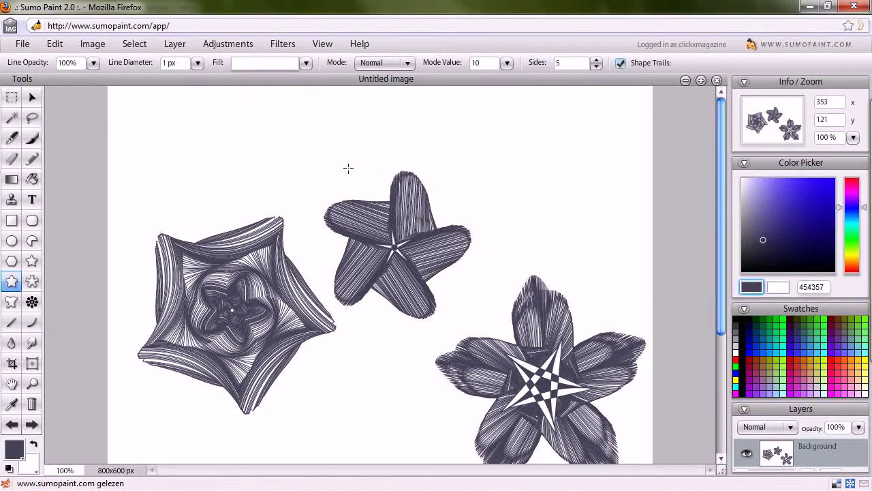
{"action": "left_click", "coordinate": [12, 322]}
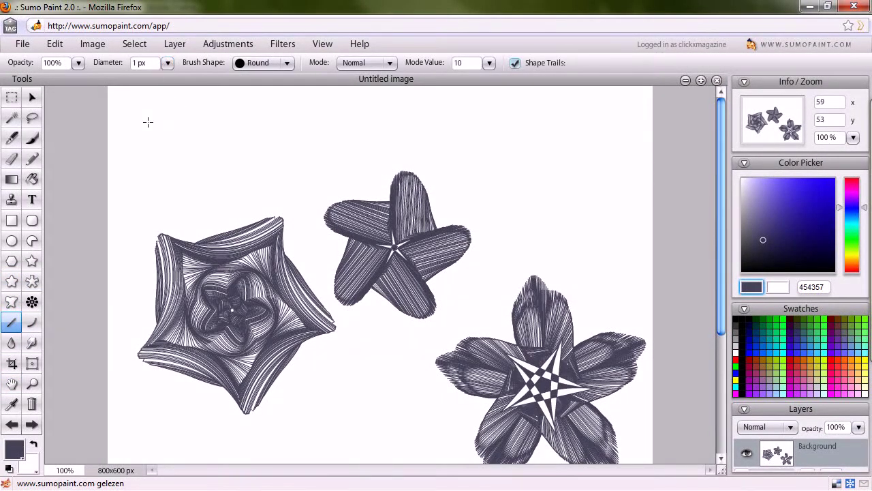
Paint radial line fans at upper left, upper right and bottom centre, plus a dark leaf shape at lower left
{"action": "mouse_move", "coordinate": [158, 141]}
{"action": "left_mouse_down"}
{"action": "mouse_move", "coordinate": [165, 215]}
{"action": "mouse_move", "coordinate": [341, 176]}
{"action": "left_mouse_up"}
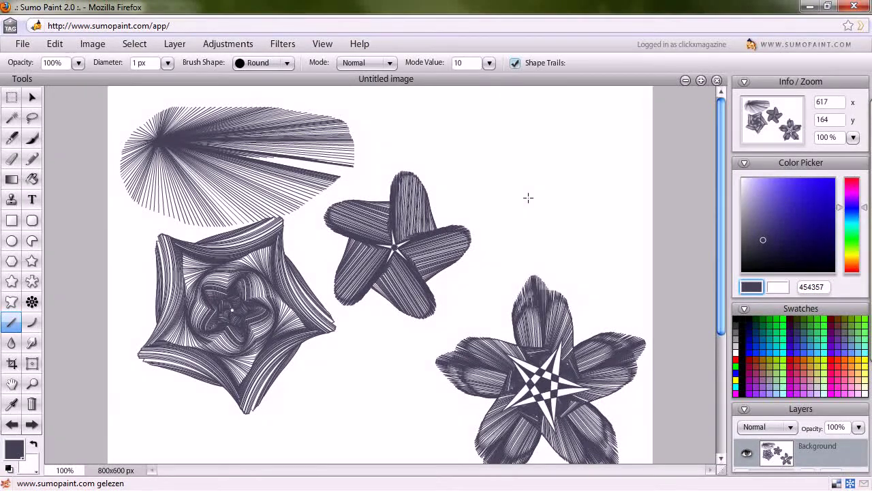
{"action": "left_click_drag", "start_coordinate": [565, 201], "coordinate": [560, 114]}
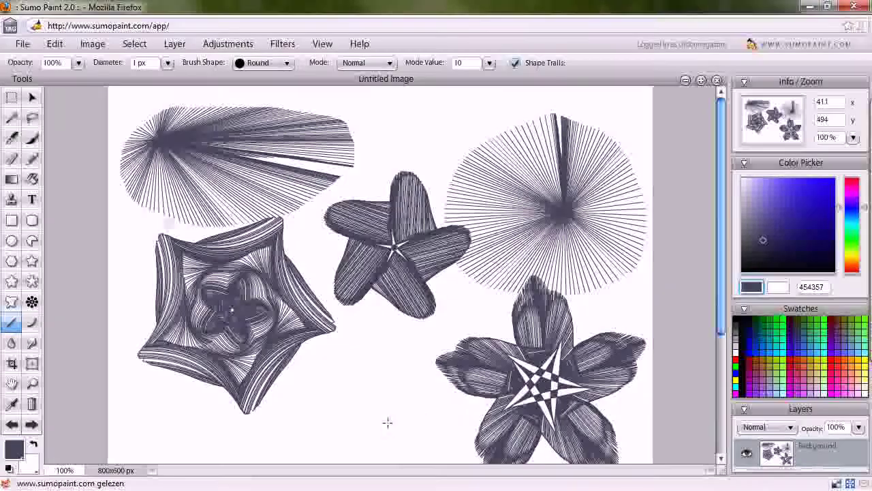
{"action": "left_click_drag", "start_coordinate": [388, 419], "coordinate": [415, 296]}
{"action": "left_click_drag", "start_coordinate": [414, 336], "coordinate": [362, 307]}
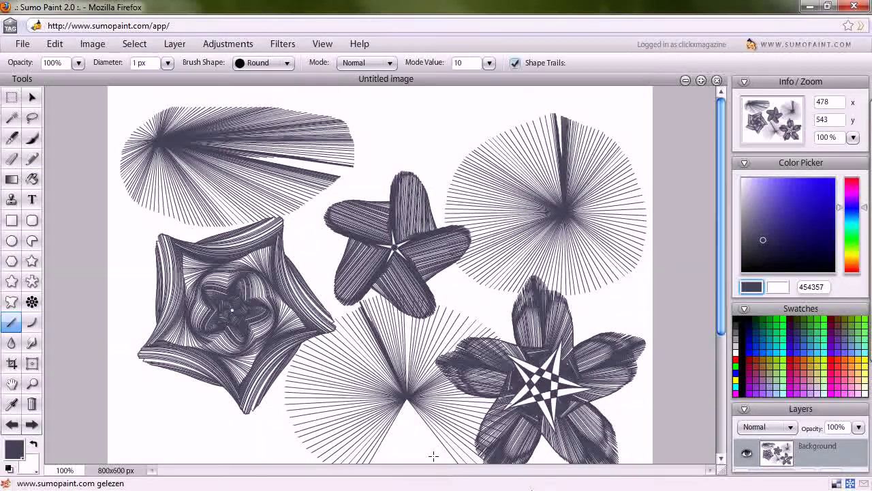
{"action": "left_click", "coordinate": [32, 322]}
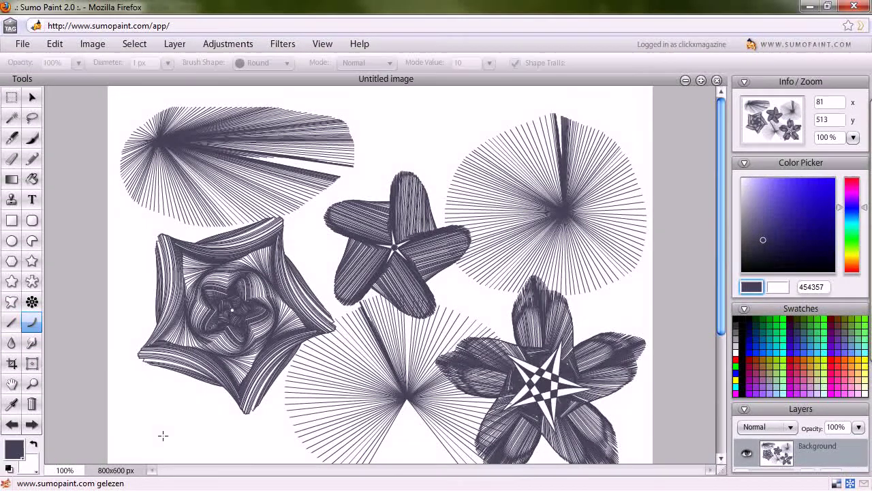
{"action": "mouse_move", "coordinate": [175, 441]}
{"action": "left_mouse_down"}
{"action": "mouse_move", "coordinate": [142, 375]}
{"action": "mouse_move", "coordinate": [98, 429]}
{"action": "mouse_move", "coordinate": [234, 393]}
{"action": "left_mouse_up"}
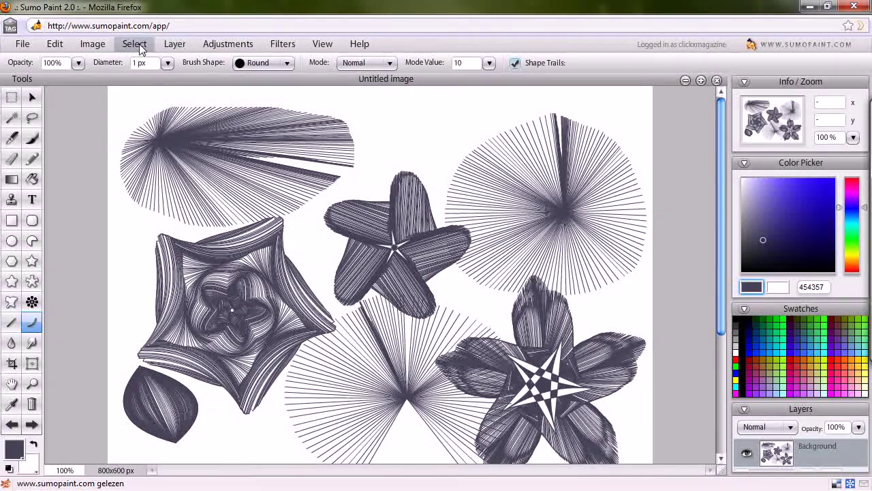
Wrap the drawing onto a 3D cube using Filters > 3d Effects > Cube Designer
{"action": "left_click", "coordinate": [175, 47]}
{"action": "left_click", "coordinate": [282, 44]}
{"action": "mouse_move", "coordinate": [296, 61]}
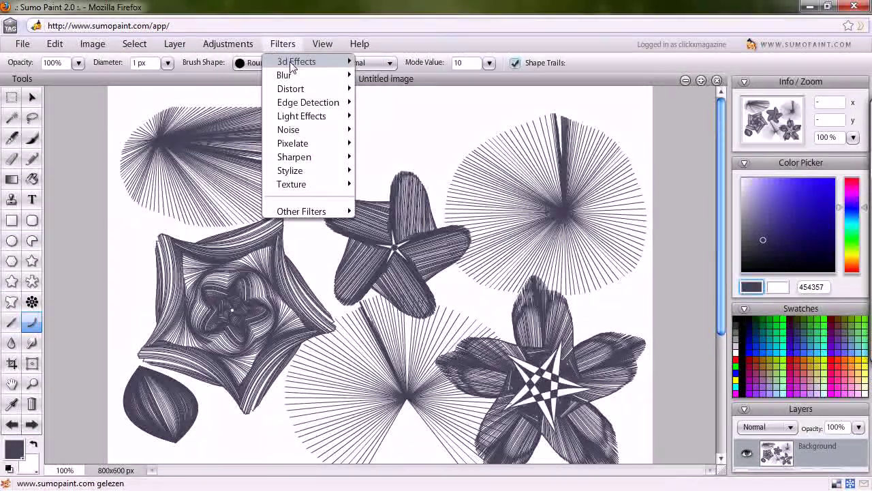
{"action": "left_click", "coordinate": [421, 64]}
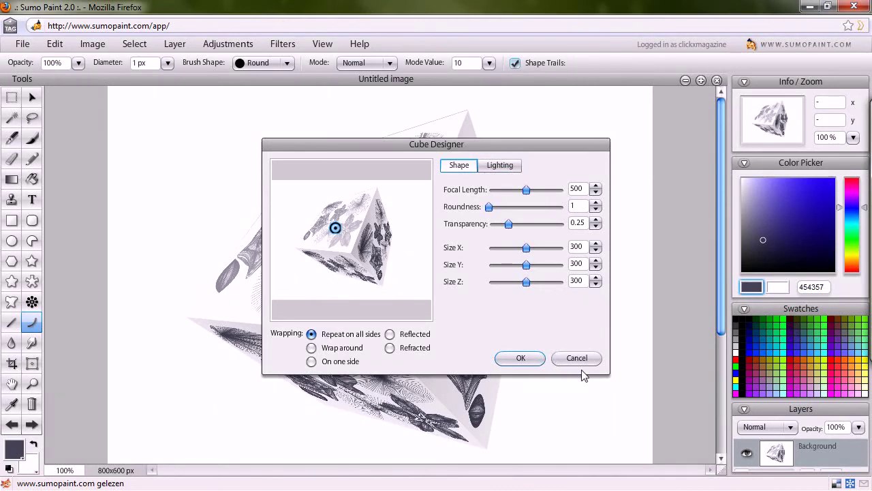
{"action": "left_click", "coordinate": [500, 354]}
Try Perspective Tiling, then cancel it to keep the cube
{"action": "left_click", "coordinate": [282, 44]}
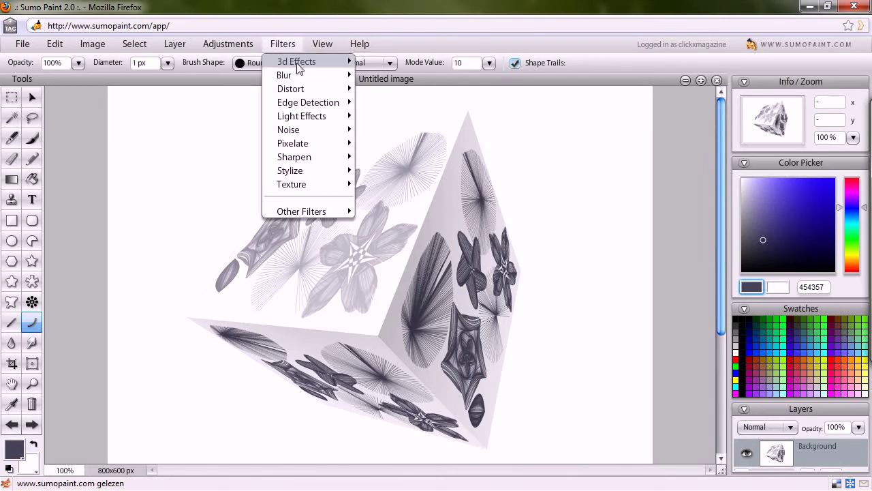
{"action": "mouse_move", "coordinate": [296, 61]}
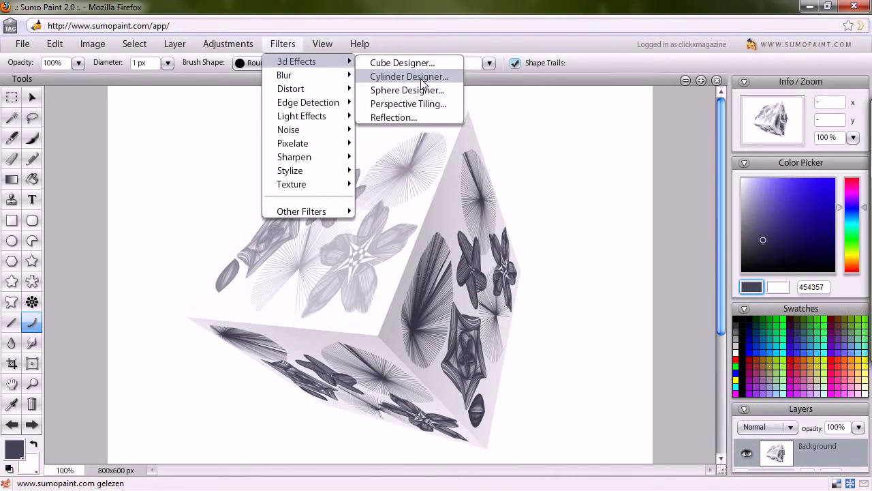
{"action": "left_click", "coordinate": [413, 103]}
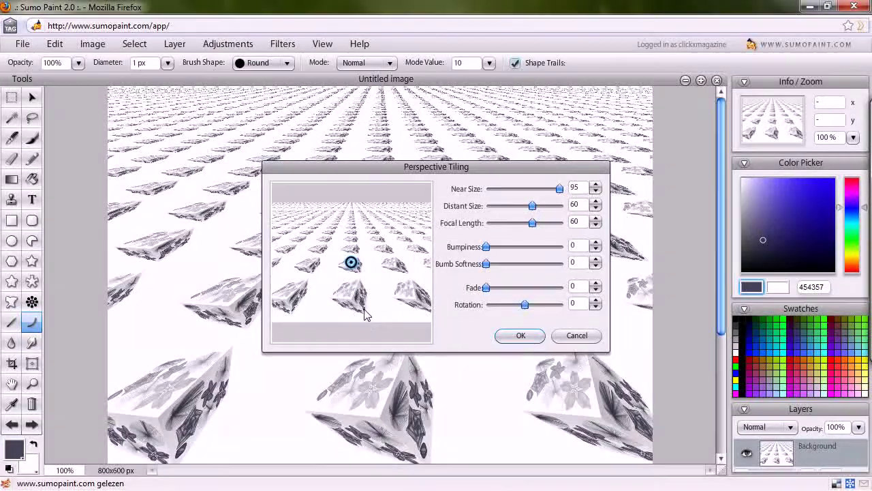
{"action": "left_click", "coordinate": [580, 336]}
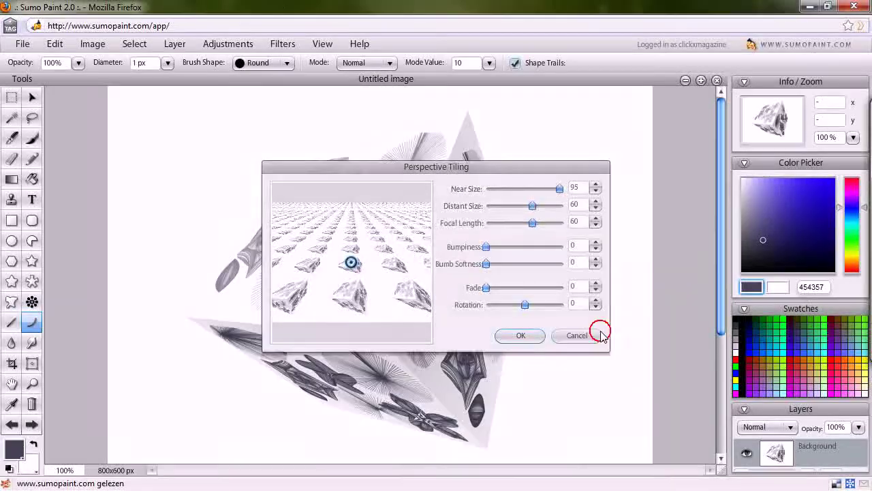
Create a new blank 800x600 image
{"action": "left_click", "coordinate": [20, 44]}
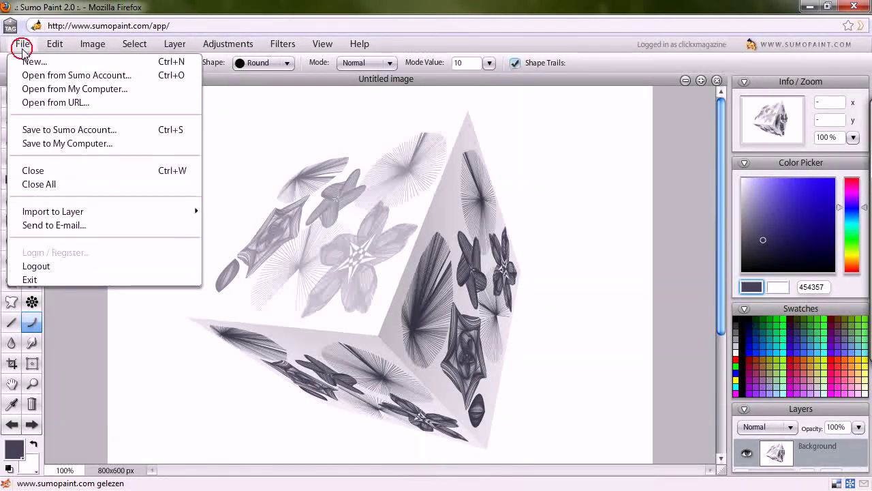
{"action": "left_click", "coordinate": [29, 62]}
{"action": "left_click", "coordinate": [428, 287]}
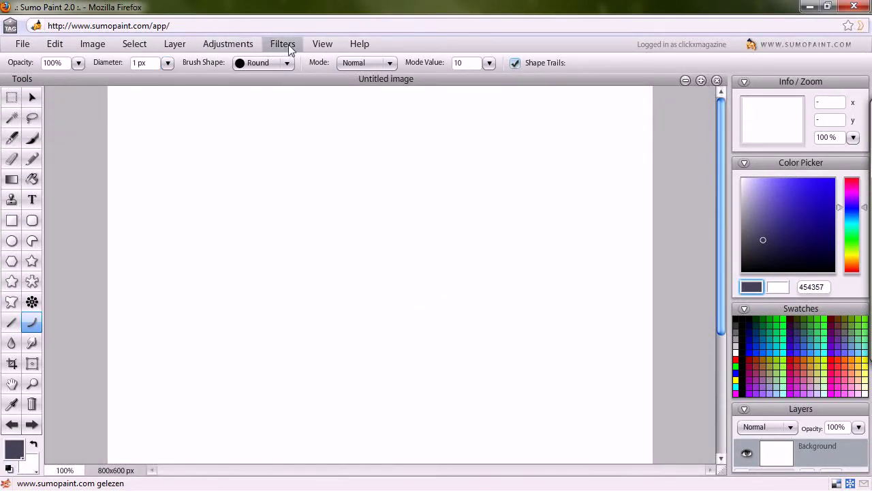
Set up Perlin Noise in grayscale with blue off, alpha 57 and pattern shape 9 and 0
{"action": "left_click", "coordinate": [278, 44]}
{"action": "mouse_move", "coordinate": [289, 130]}
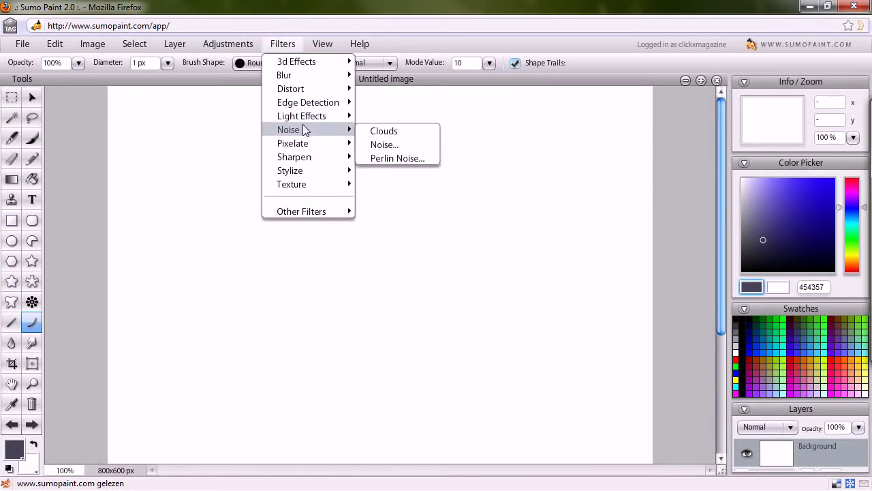
{"action": "left_click", "coordinate": [411, 162]}
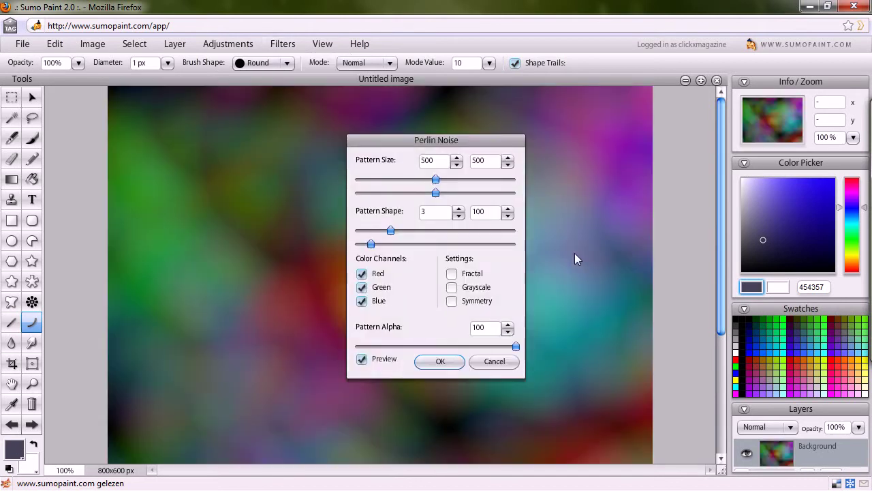
{"action": "left_click", "coordinate": [362, 301]}
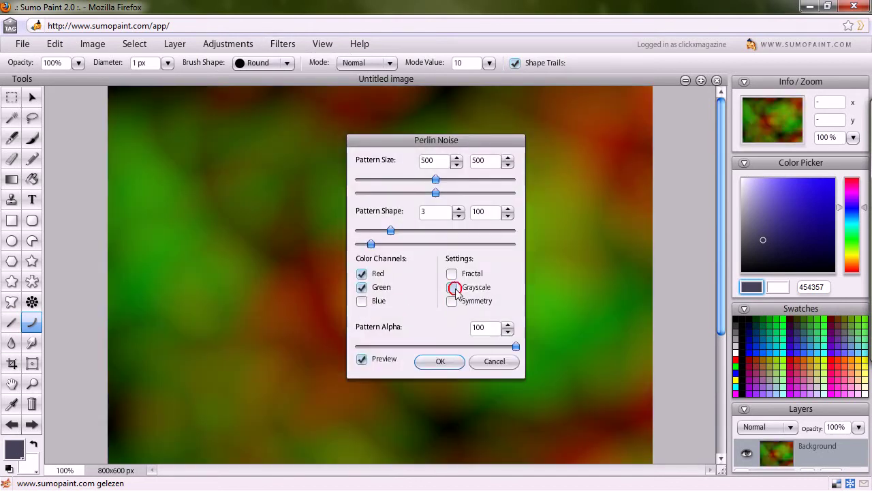
{"action": "left_click", "coordinate": [451, 287]}
{"action": "left_click", "coordinate": [448, 346]}
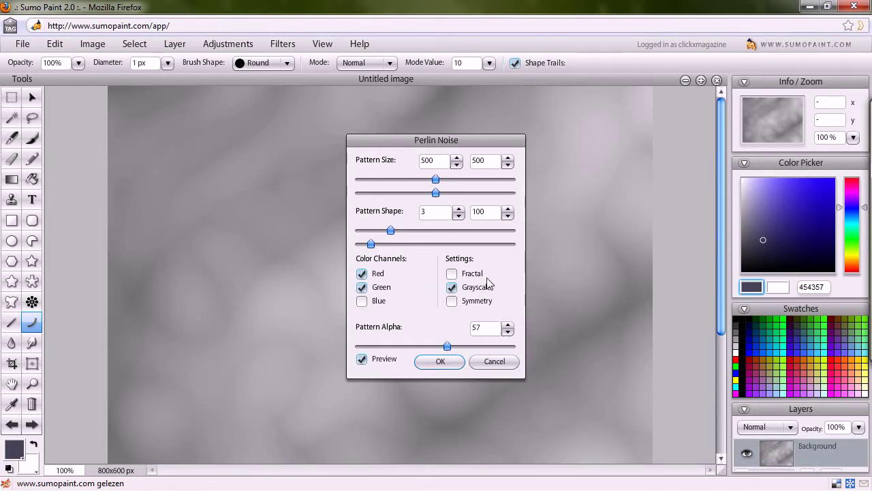
{"action": "left_click_drag", "start_coordinate": [391, 231], "coordinate": [467, 230]}
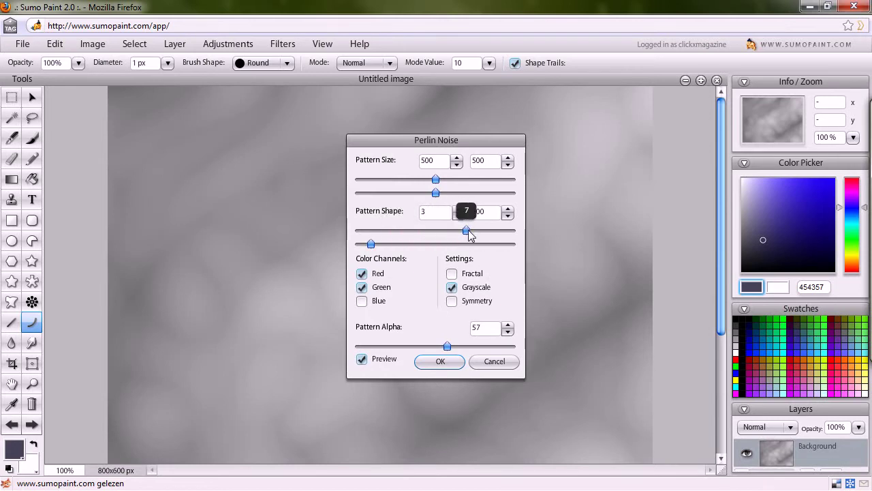
{"action": "left_click_drag", "start_coordinate": [371, 244], "coordinate": [354, 243]}
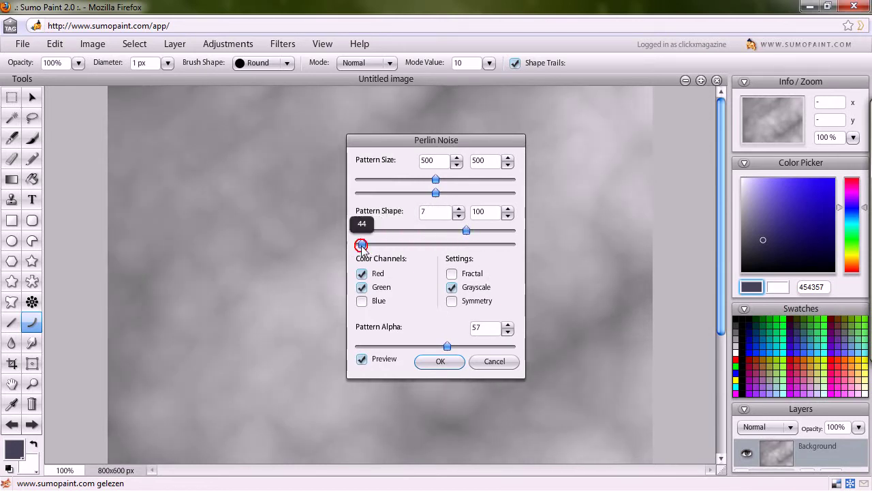
{"action": "left_click_drag", "start_coordinate": [466, 230], "coordinate": [504, 232]}
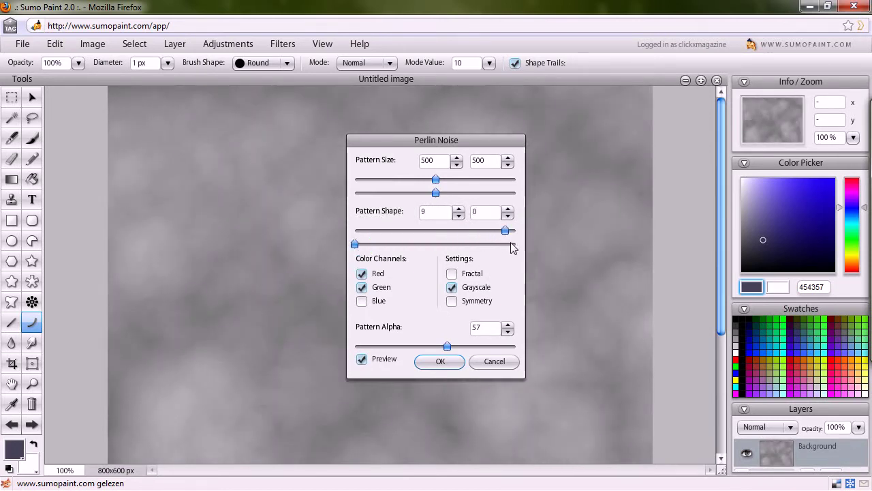
Stretch the noise pattern size to about 883 by 197 and apply it
{"action": "left_click_drag", "start_coordinate": [436, 180], "coordinate": [484, 179]}
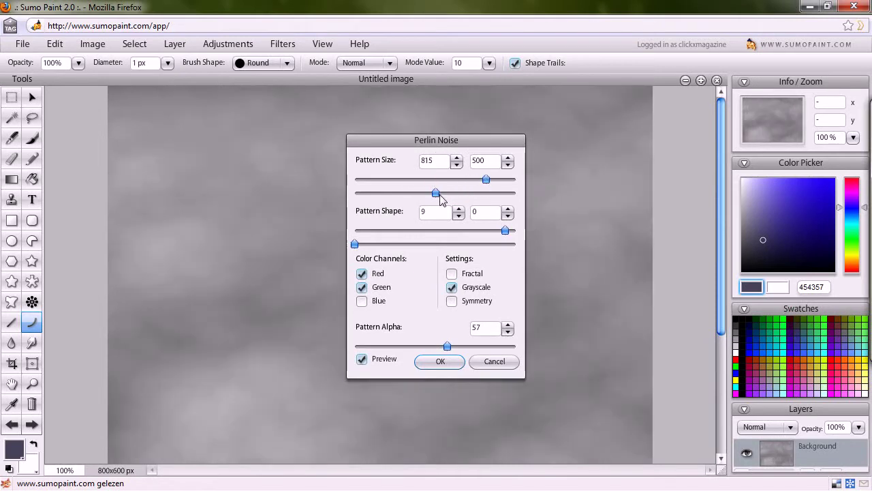
{"action": "mouse_move", "coordinate": [437, 193]}
{"action": "left_mouse_down"}
{"action": "mouse_move", "coordinate": [392, 202]}
{"action": "mouse_move", "coordinate": [368, 193]}
{"action": "left_mouse_up"}
{"action": "left_click_drag", "start_coordinate": [486, 180], "coordinate": [497, 179]}
{"action": "left_click_drag", "start_coordinate": [370, 194], "coordinate": [387, 194]}
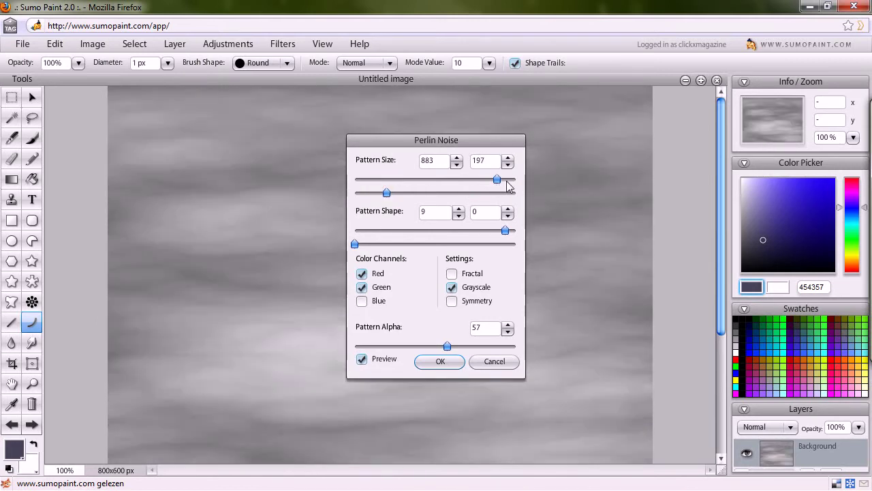
{"action": "left_click_drag", "start_coordinate": [496, 179], "coordinate": [484, 179]}
{"action": "left_click", "coordinate": [440, 361]}
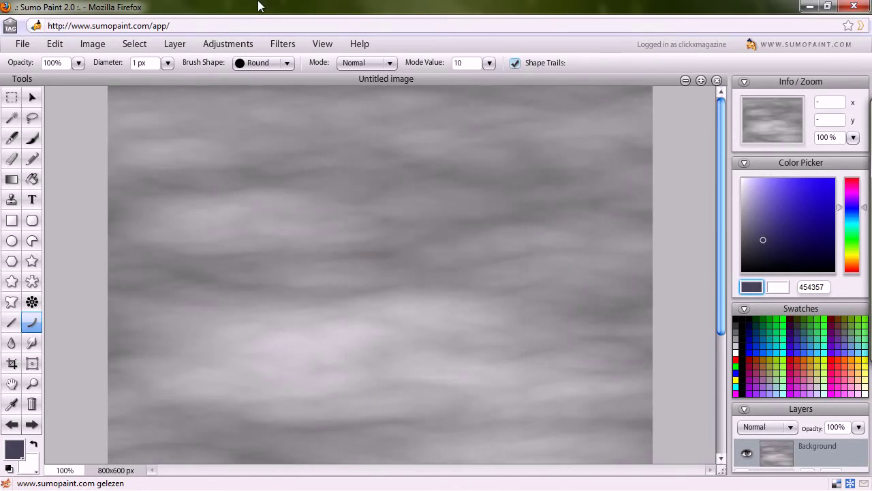
Apply a 41-division Kaleidoscope with direction 25, transparency 1 and scale 0.63
{"action": "left_click", "coordinate": [283, 45]}
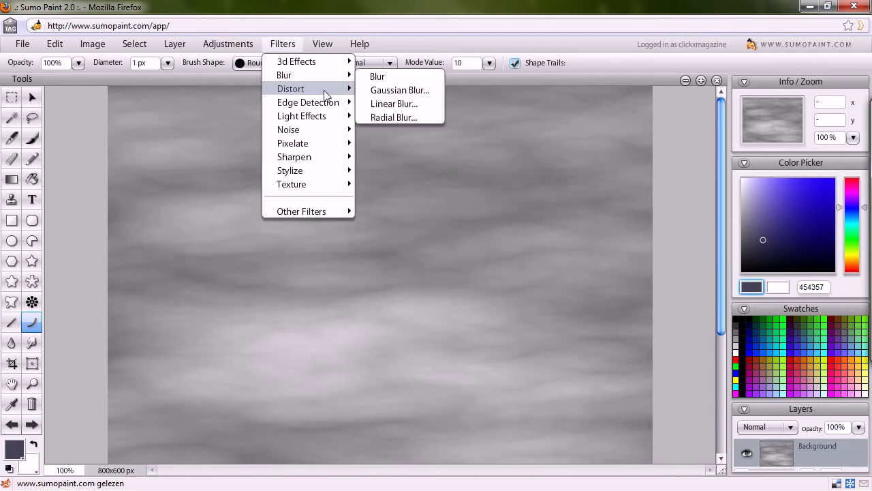
{"action": "mouse_move", "coordinate": [291, 89]}
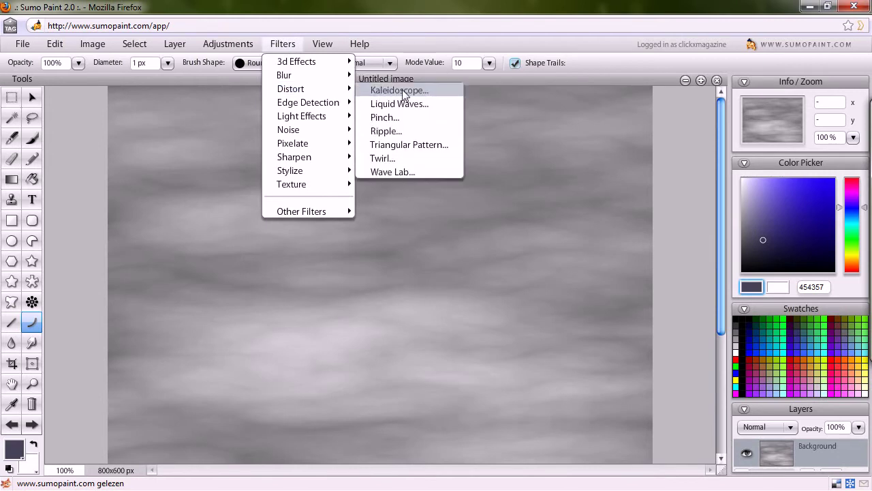
{"action": "left_click", "coordinate": [399, 90]}
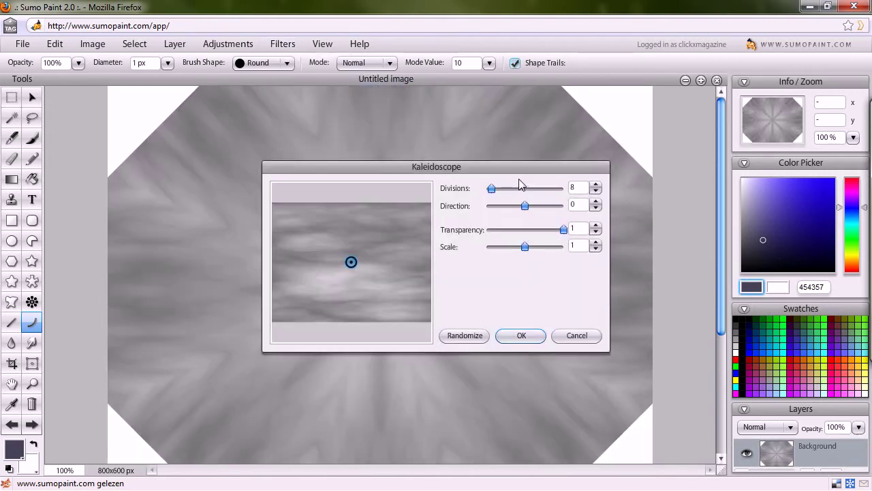
{"action": "mouse_move", "coordinate": [525, 206]}
{"action": "left_mouse_down"}
{"action": "mouse_move", "coordinate": [508, 192]}
{"action": "mouse_move", "coordinate": [591, 200]}
{"action": "mouse_move", "coordinate": [829, 288]}
{"action": "mouse_move", "coordinate": [501, 189]}
{"action": "mouse_move", "coordinate": [466, 160]}
{"action": "left_mouse_up"}
{"action": "left_click_drag", "start_coordinate": [593, 223], "coordinate": [604, 220]}
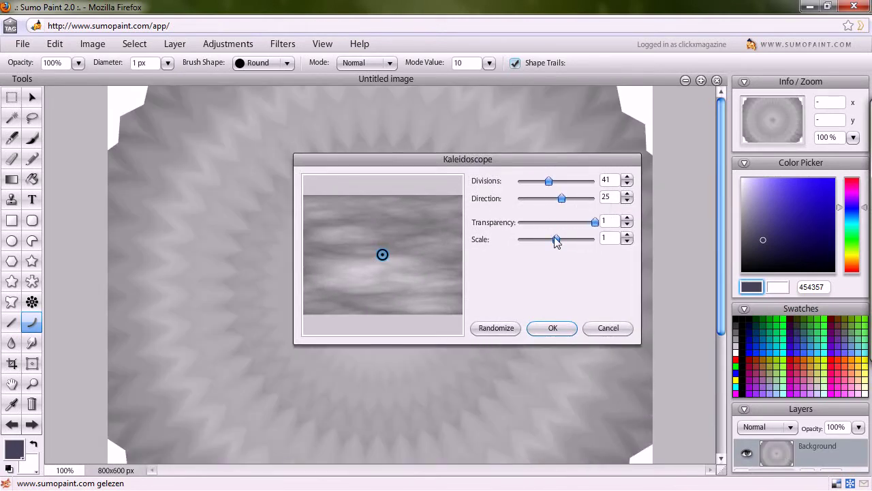
{"action": "left_click_drag", "start_coordinate": [556, 239], "coordinate": [544, 242]}
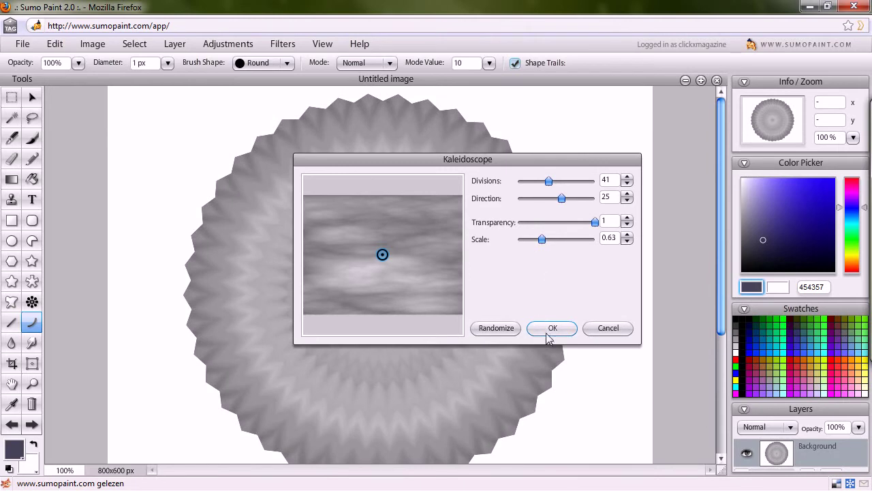
{"action": "left_click", "coordinate": [553, 328]}
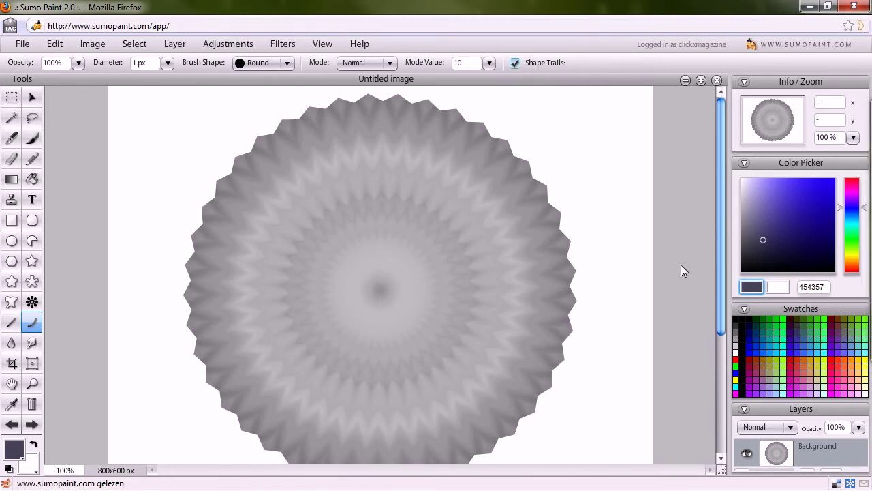
Browse the Edit, Image and Layer menus, drawing a thin dark line to the right edge
{"action": "left_click", "coordinate": [62, 46]}
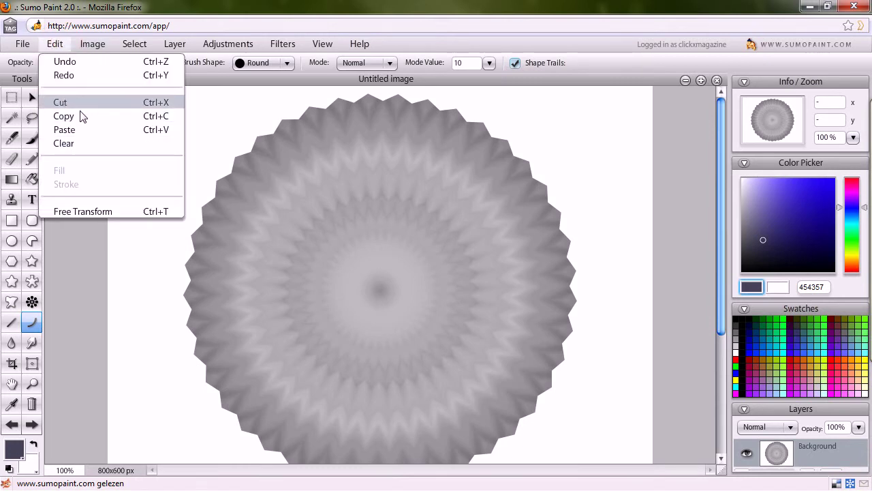
{"action": "left_click", "coordinate": [92, 43]}
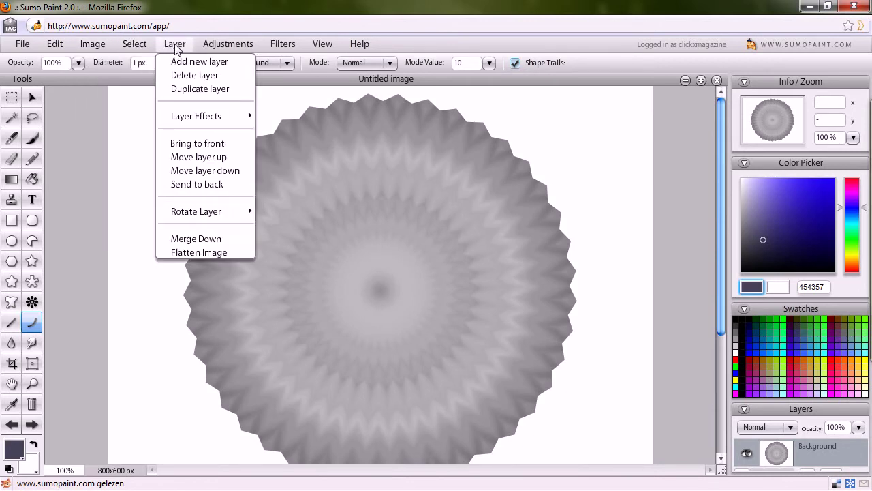
{"action": "left_click", "coordinate": [95, 175]}
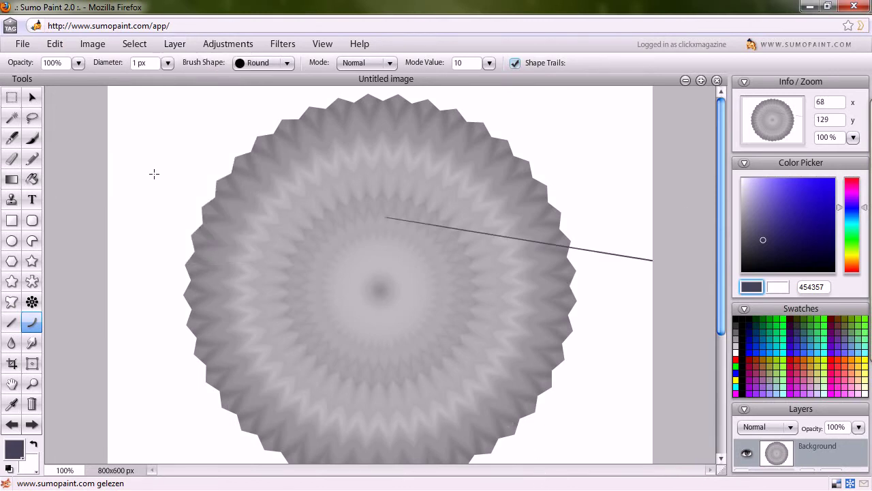
{"action": "left_click", "coordinate": [23, 44]}
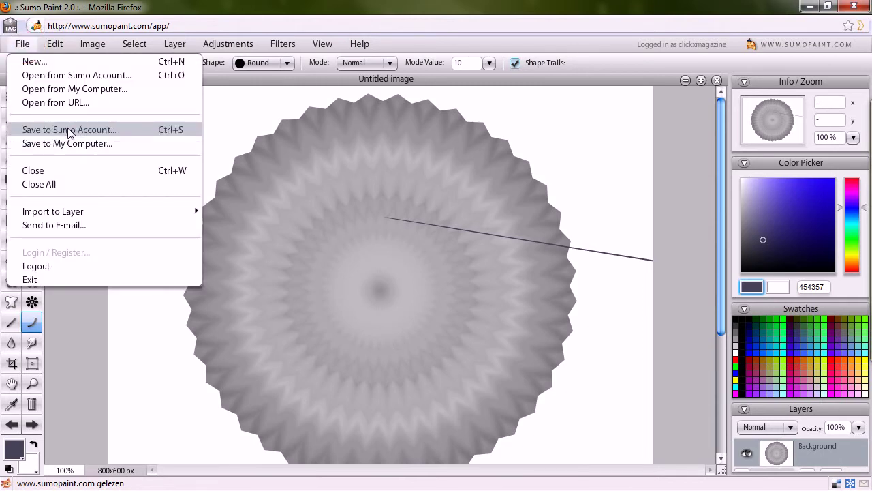
Save the image to the Sumo account as 'Ster' with Allow Remixing kept on
{"action": "left_click", "coordinate": [35, 130]}
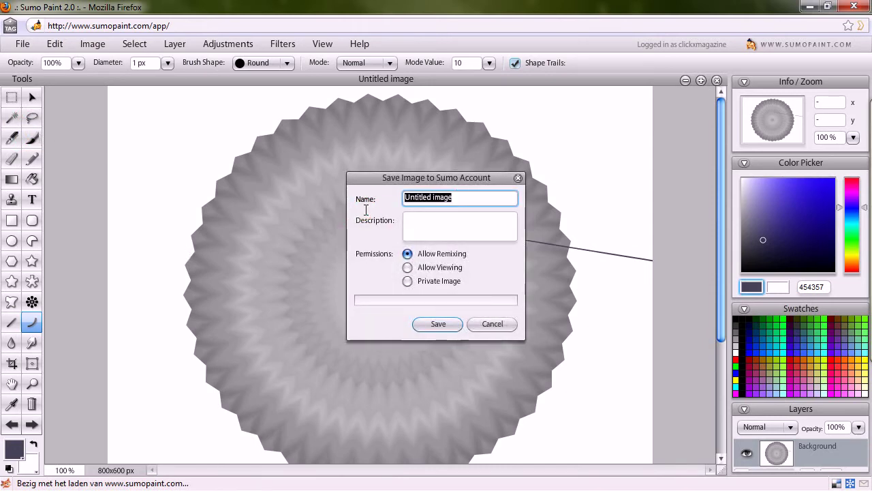
{"action": "type", "text": "Ster"}
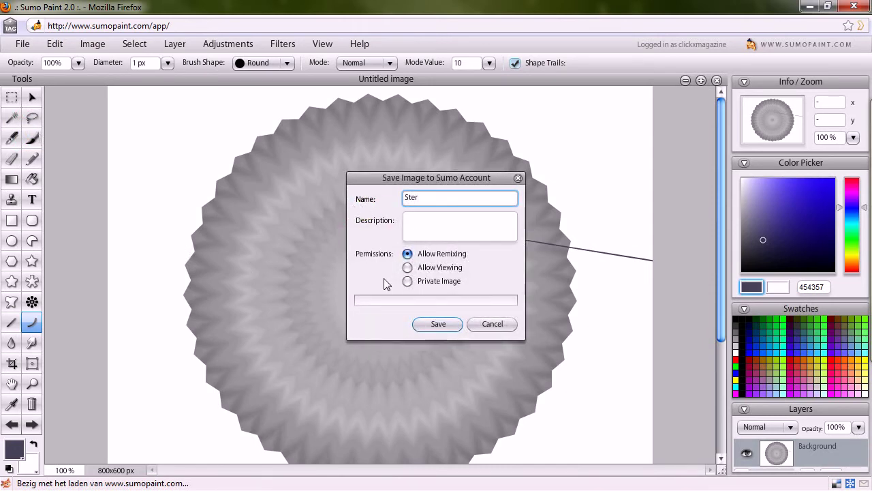
{"action": "left_click", "coordinate": [440, 268]}
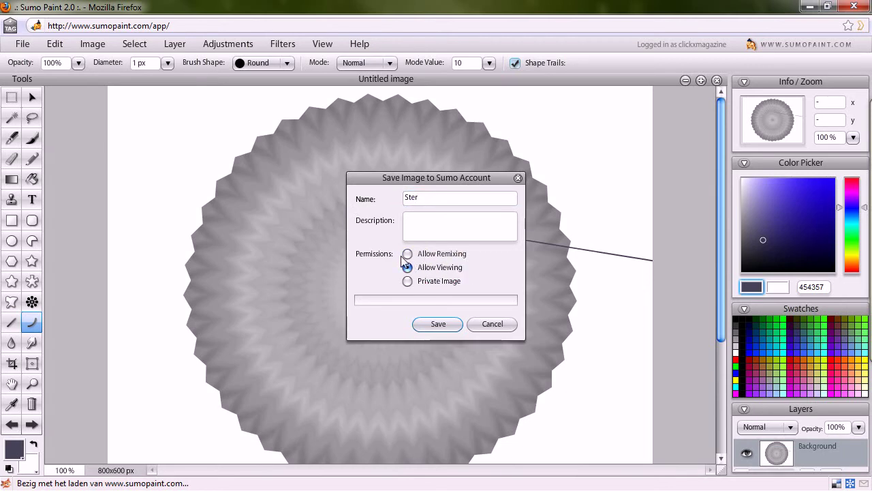
{"action": "left_click", "coordinate": [434, 254]}
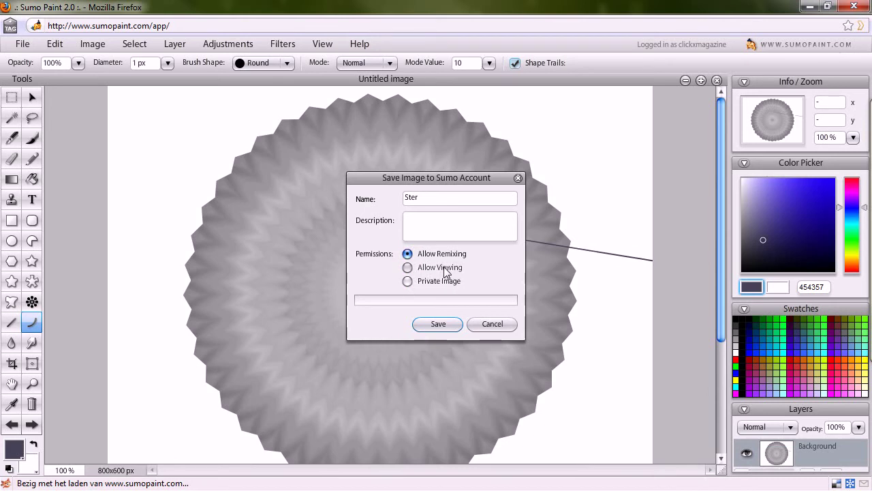
{"action": "left_click", "coordinate": [437, 324]}
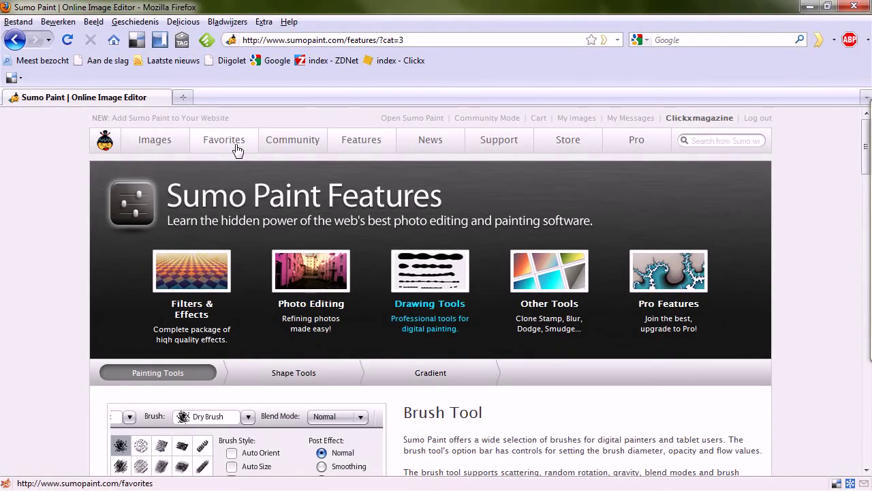
Search the online Images gallery for 'ster'
{"action": "left_click", "coordinate": [164, 146]}
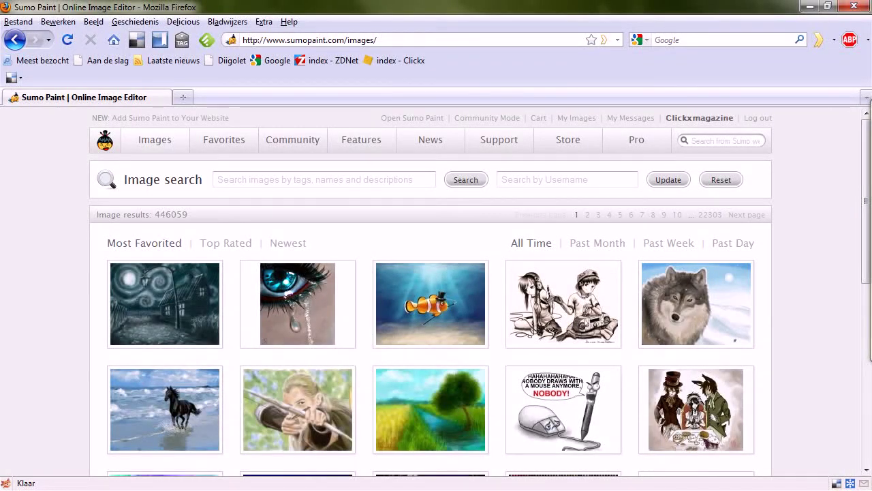
{"action": "left_click", "coordinate": [293, 177]}
{"action": "type", "text": "st"}
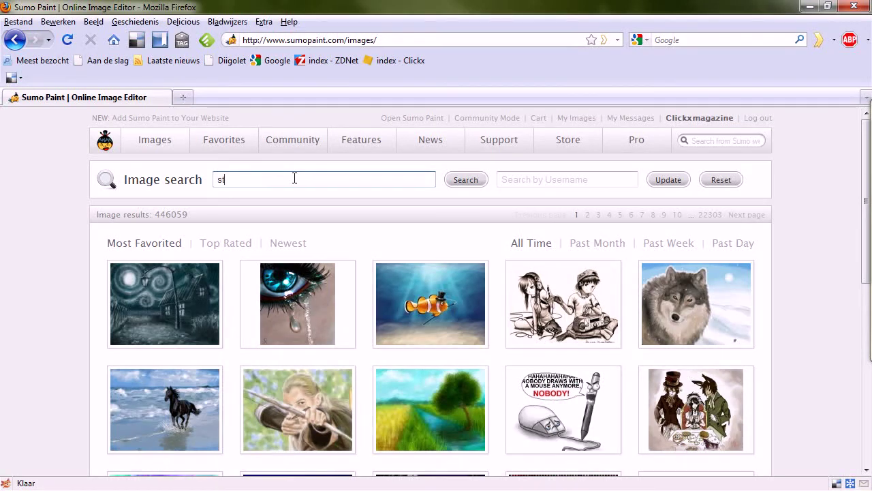
{"action": "type", "text": "er"}
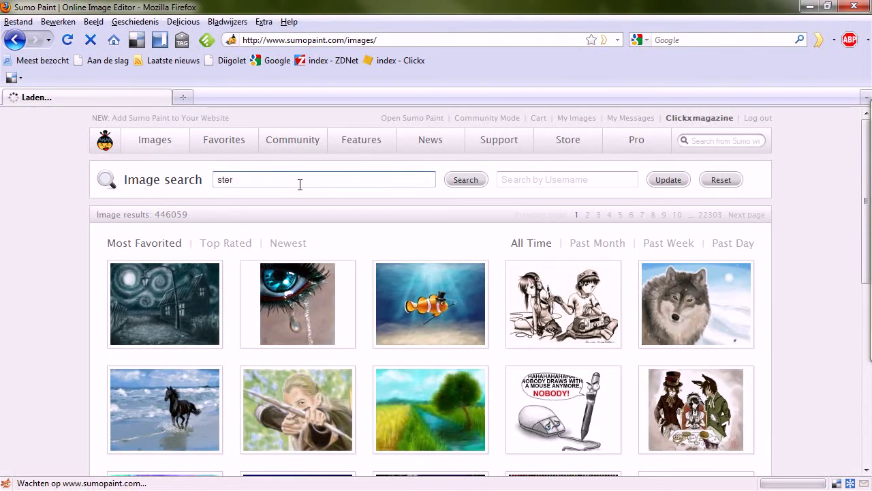
{"action": "left_click", "coordinate": [464, 188]}
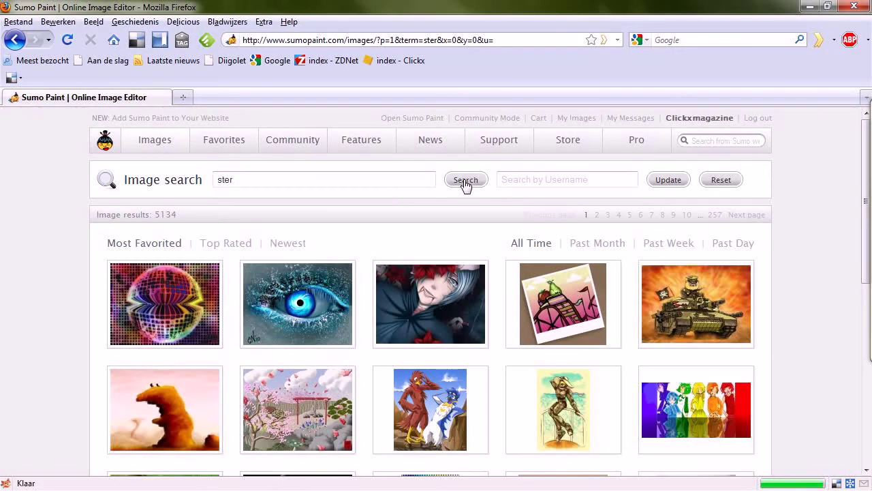
{"action": "scroll", "coordinate": [68, 243], "scroll_direction": "down", "scroll_amount": 5}
{"action": "scroll", "coordinate": [72, 249], "scroll_direction": "down", "scroll_amount": 4}
{"action": "scroll", "coordinate": [70, 247], "scroll_direction": "up", "scroll_amount": 4}
{"action": "scroll", "coordinate": [70, 247], "scroll_direction": "up", "scroll_amount": 6}
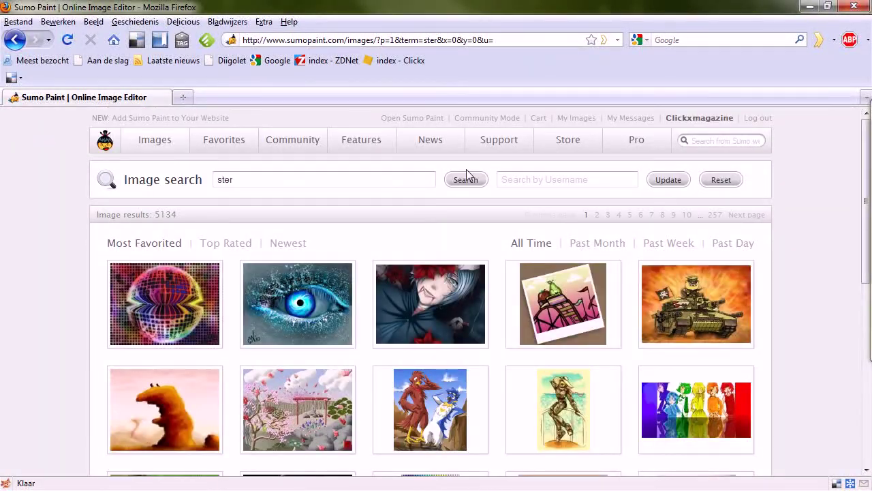
Filter the results by your account username and open the saved Ster image's page
{"action": "left_click", "coordinate": [510, 178]}
{"action": "type", "text": "clickxma"}
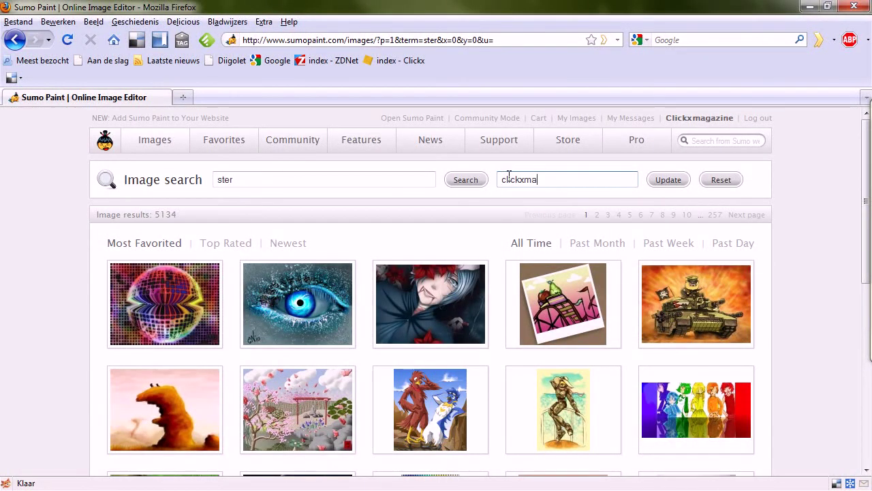
{"action": "type", "text": "gazine"}
{"action": "key", "text": "Return"}
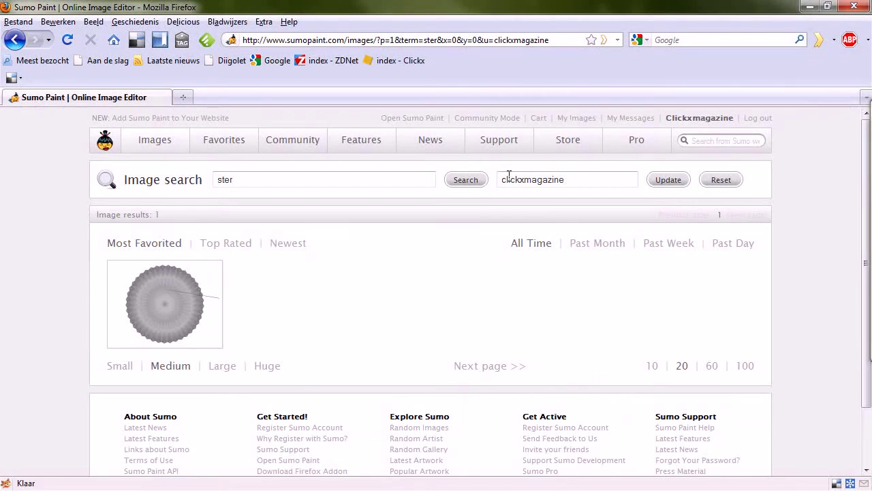
{"action": "left_click", "coordinate": [168, 321]}
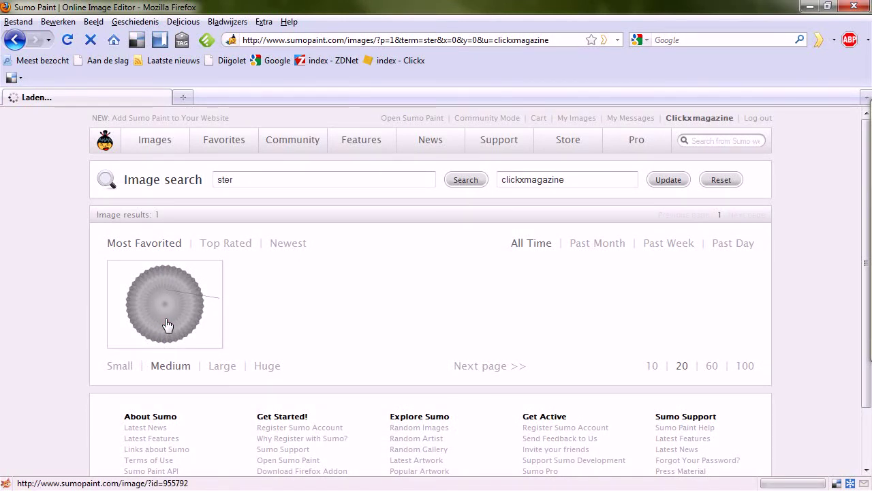